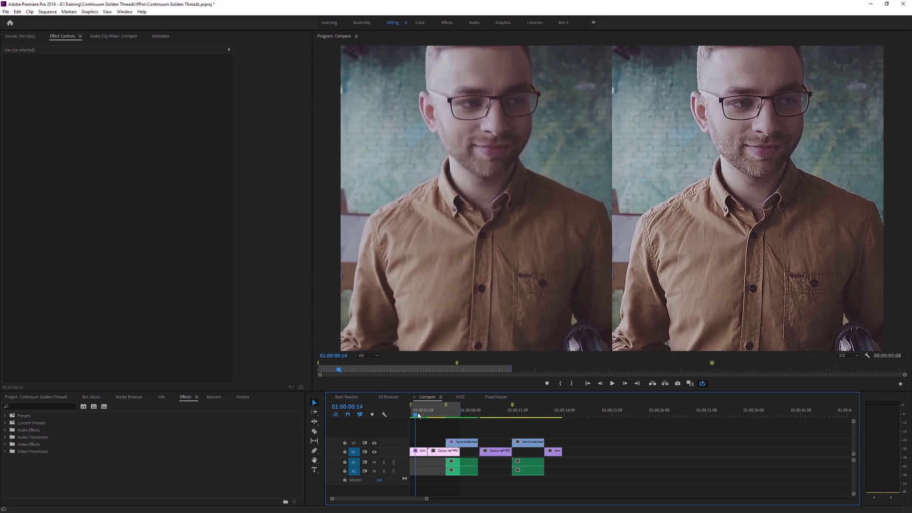
# Scrub past the man's and forest cabin clips, parking on the cafe shot near 01:00:14:23.
pyautogui.click(421, 416)
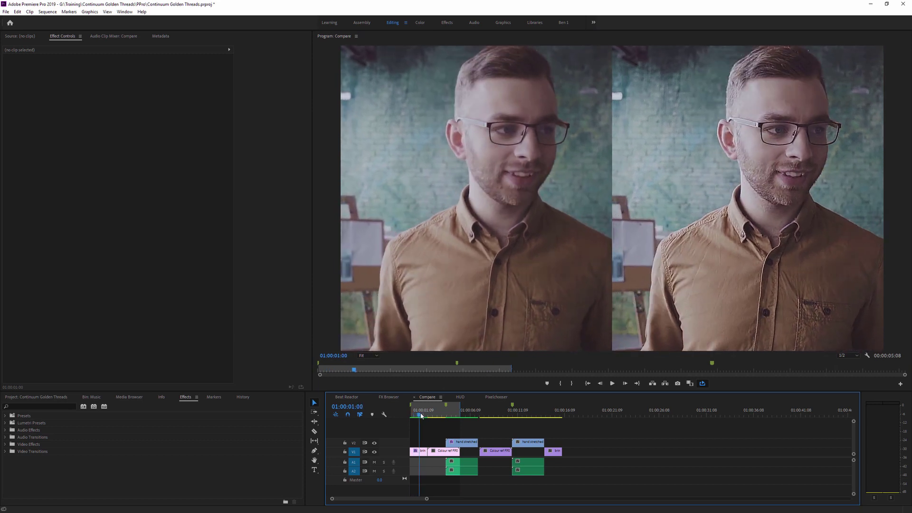
pyautogui.moveTo(421, 416); pyautogui.dragTo(422, 415)
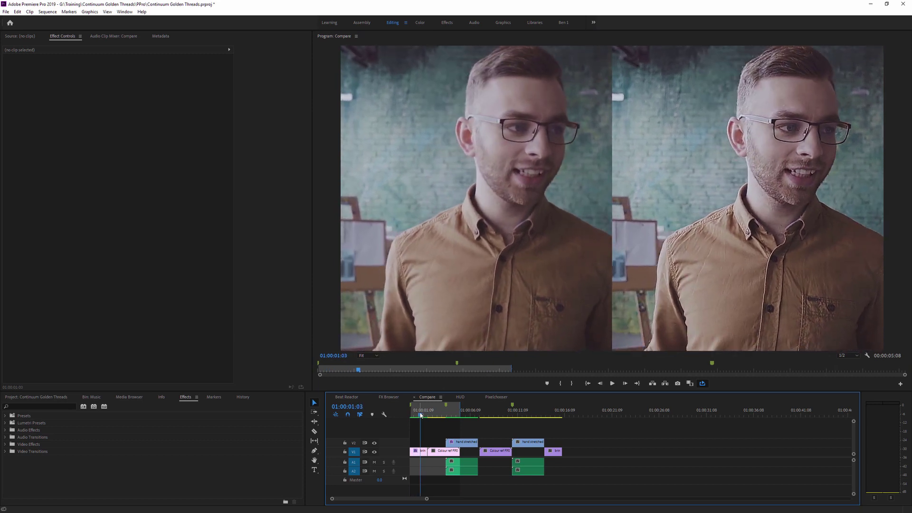
pyautogui.moveTo(420, 416); pyautogui.dragTo(454, 417)
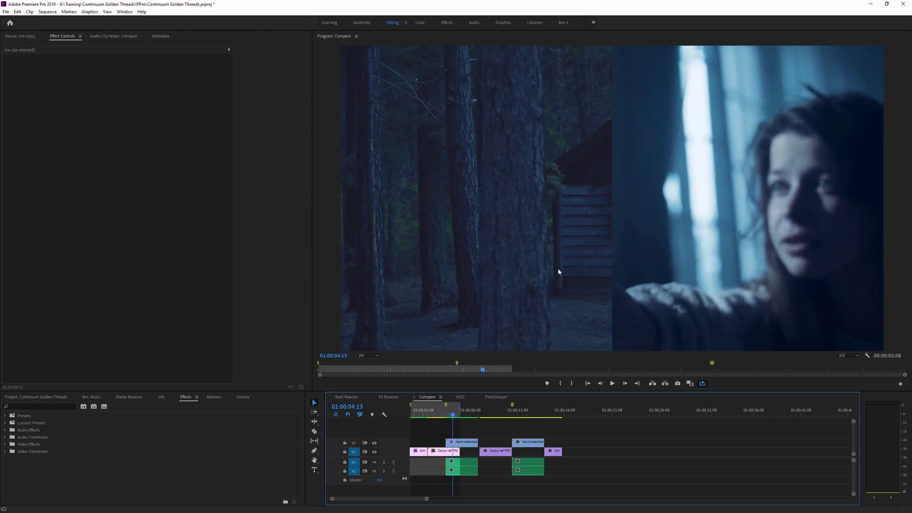
pyautogui.click(557, 413)
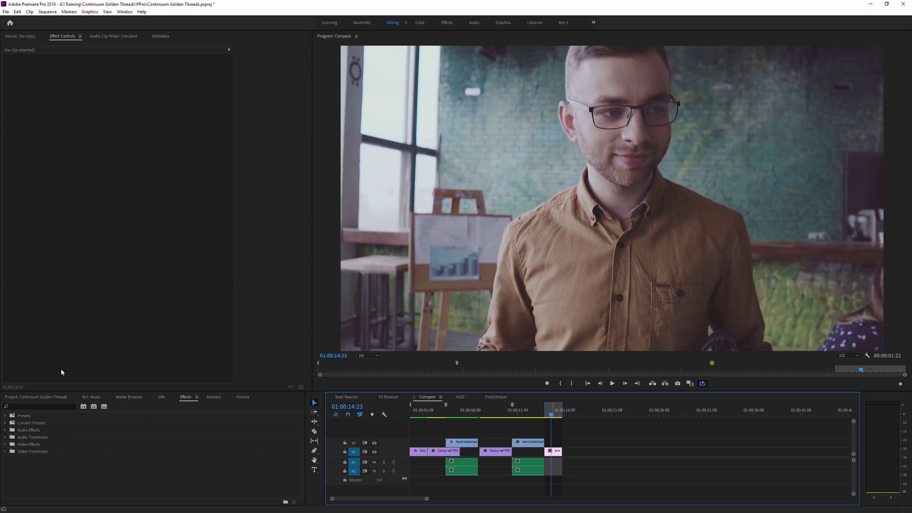
# Drag BCC Magic Sharp onto the cafe clip and load the HighThresh_SharpEdges.bsp preset.
pyautogui.click(40, 406)
pyautogui.write('bcc')
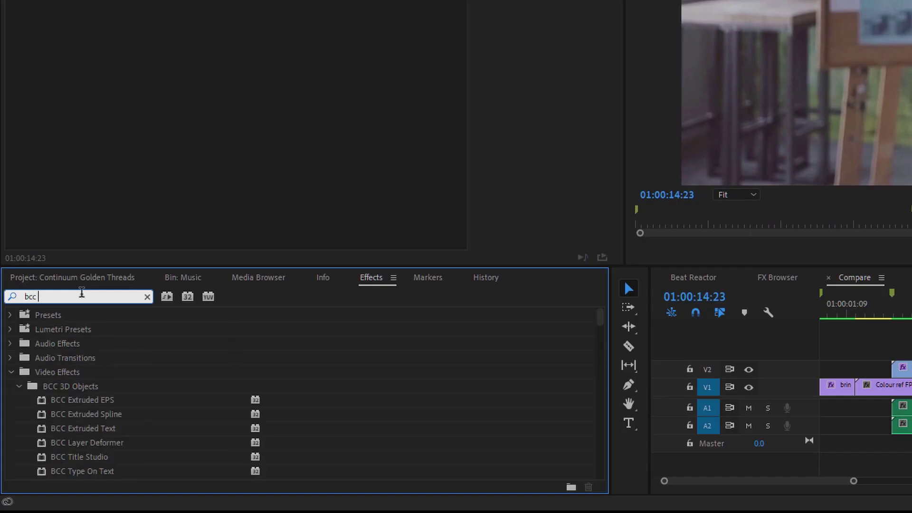
pyautogui.write(' magic')
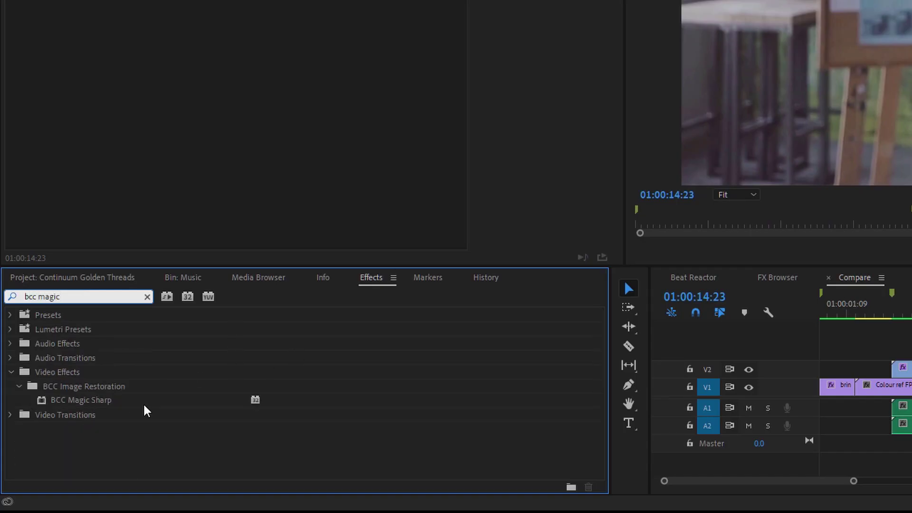
pyautogui.moveTo(80, 400); pyautogui.dragTo(559, 452)
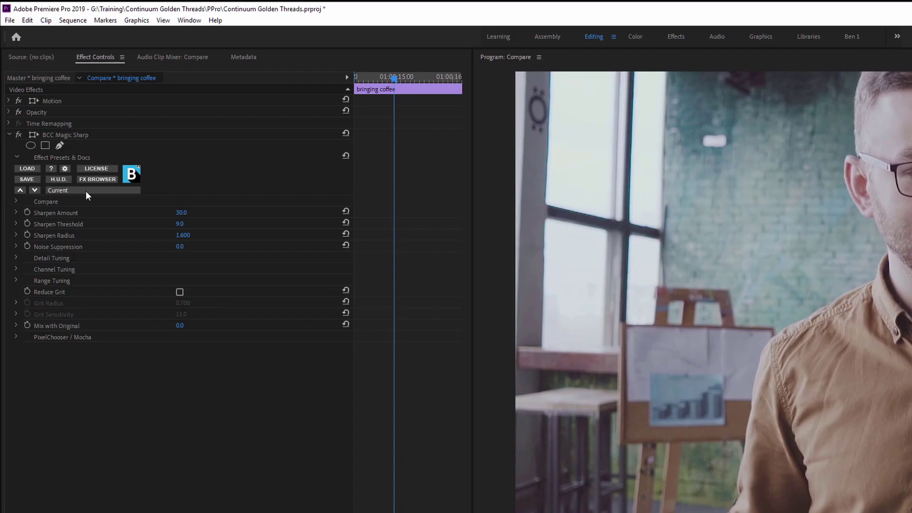
pyautogui.click(56, 125)
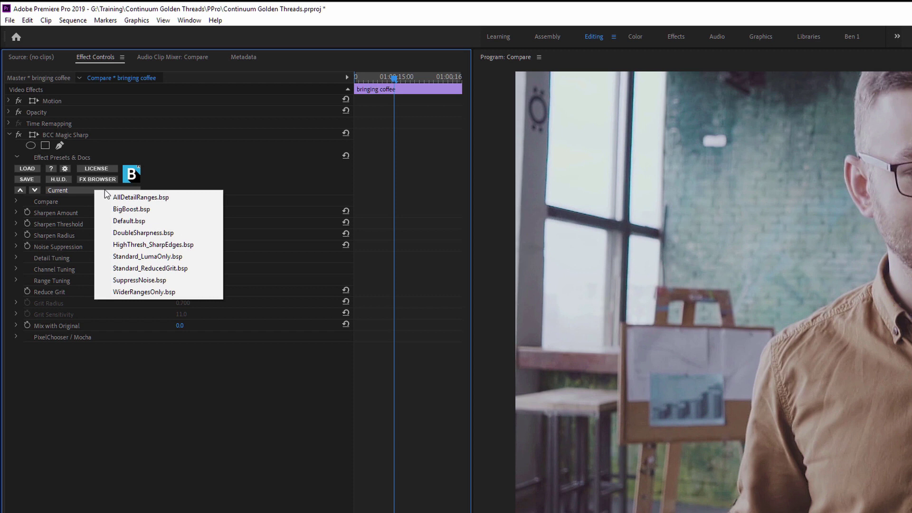
pyautogui.click(212, 250)
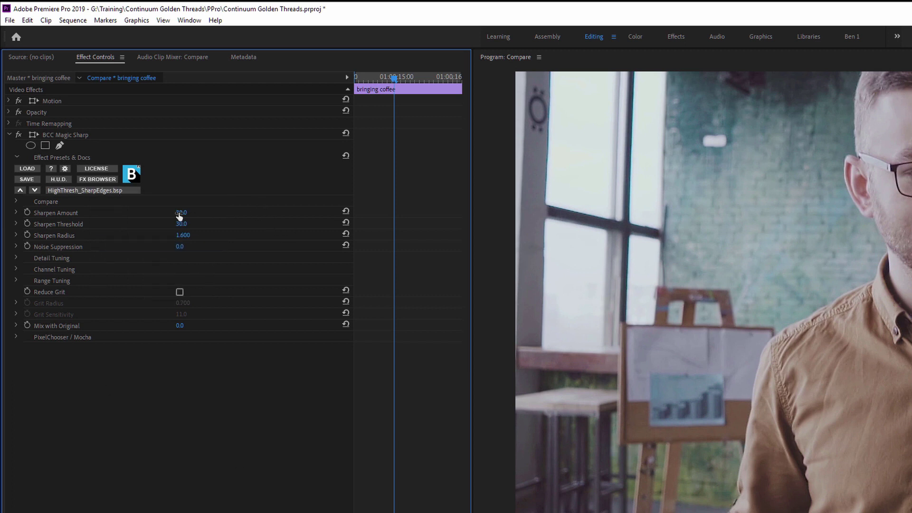
# Try the Side By Side compare, then a wipe compare with the split across the man's face.
pyautogui.click(17, 202)
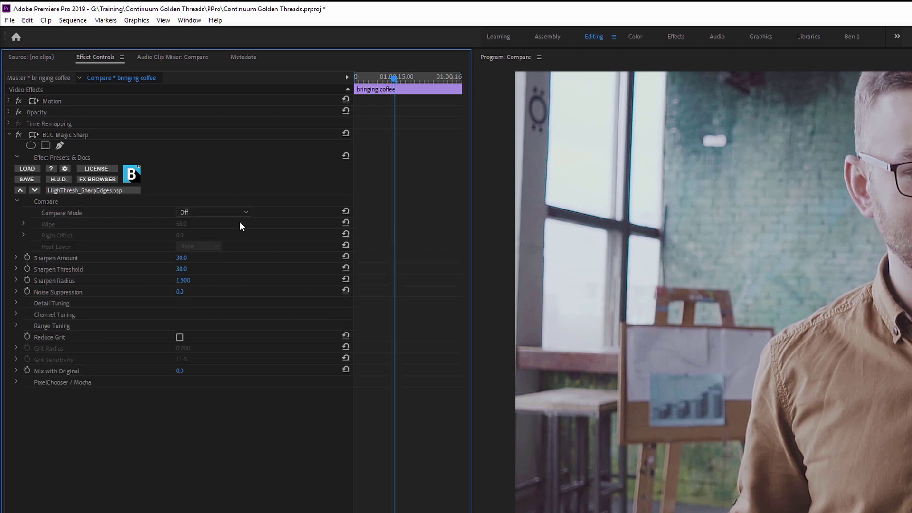
pyautogui.click(231, 211)
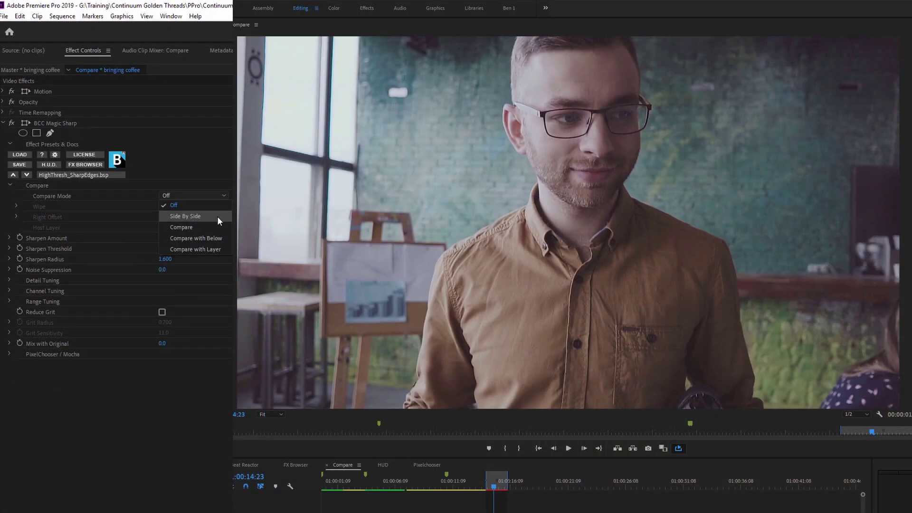
pyautogui.click(218, 216)
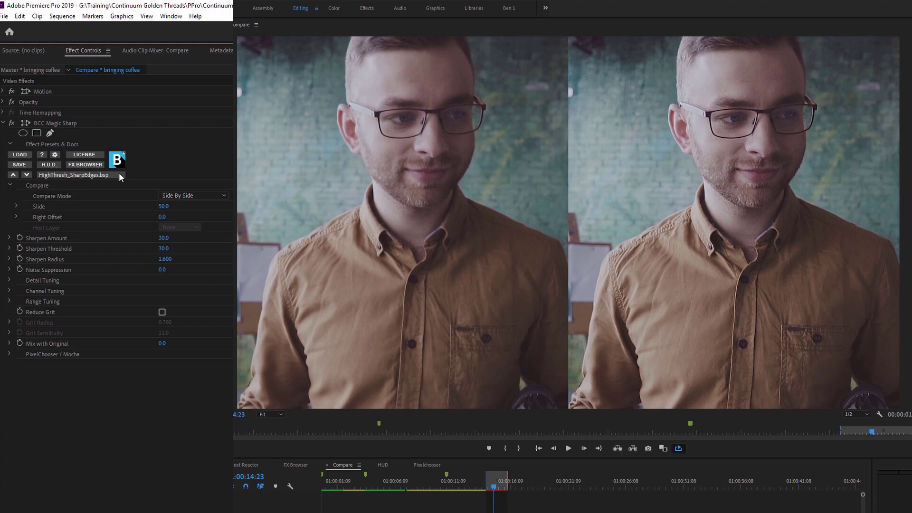
pyautogui.click(205, 195)
pyautogui.click(200, 228)
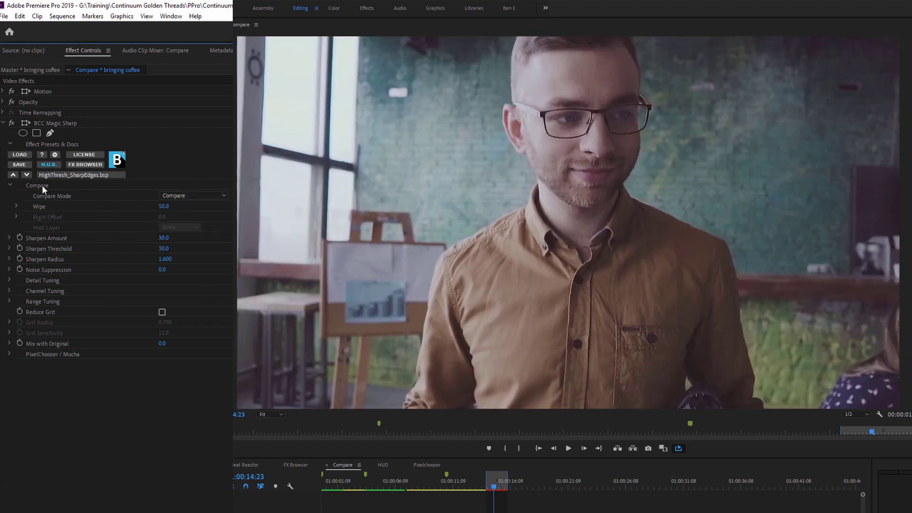
pyautogui.click(39, 207)
pyautogui.click(740, 258)
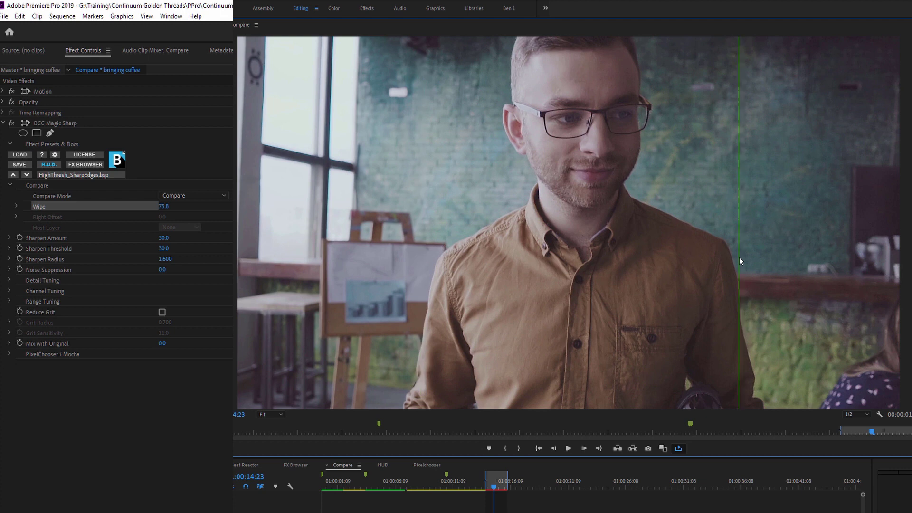
pyautogui.click(581, 250)
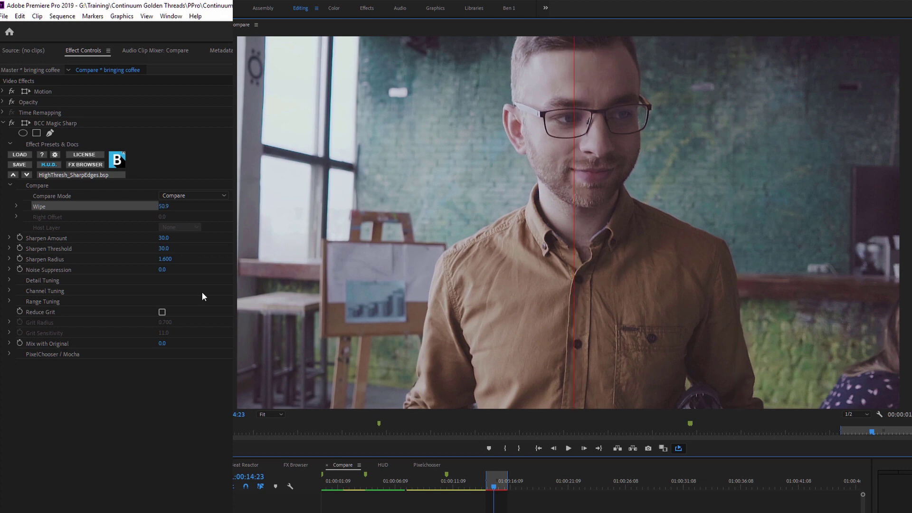
# Return Compare Mode to Side By Side with Slide at 40.9.
pyautogui.click(192, 196)
pyautogui.click(218, 218)
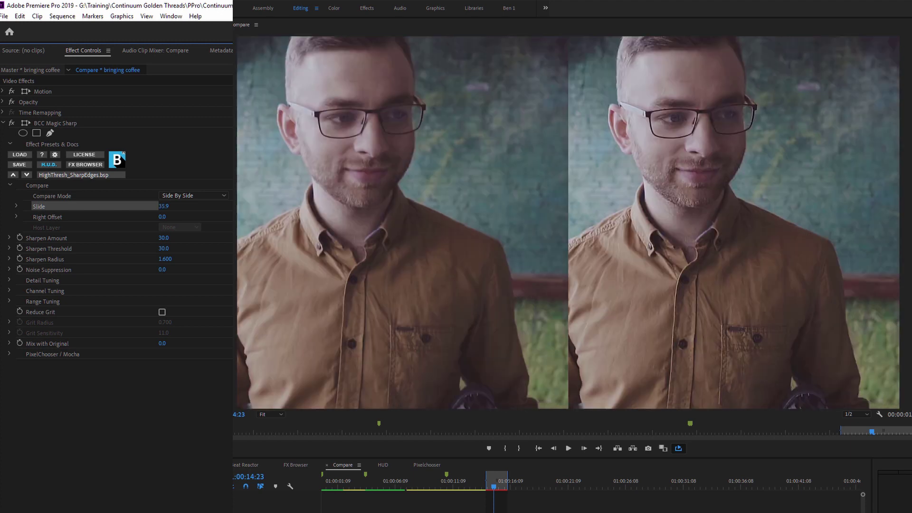
pyautogui.moveTo(164, 206); pyautogui.dragTo(175, 212)
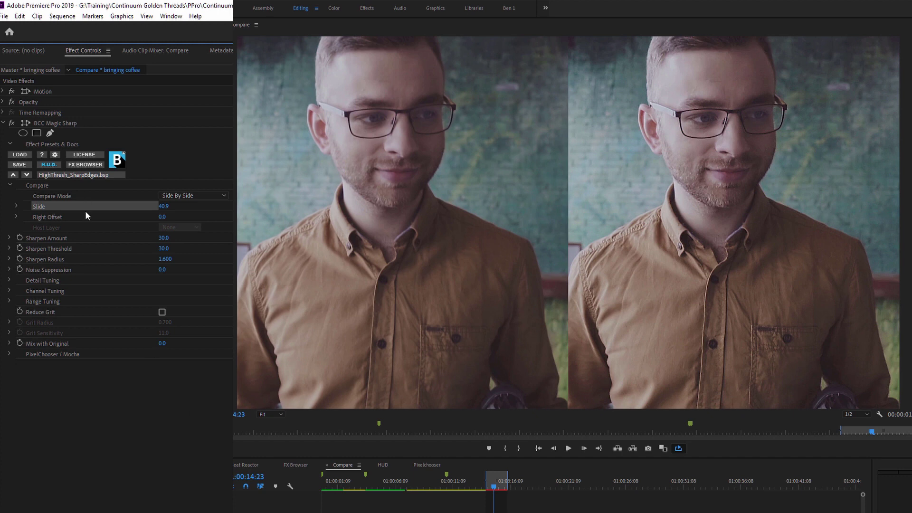
# Zoom the Program Monitor to 75%, then to 150%.
pyautogui.click(269, 415)
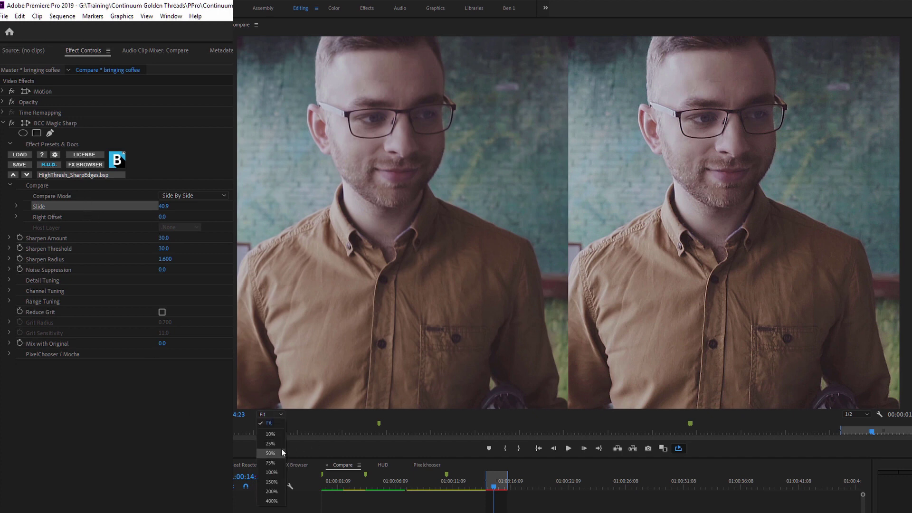
pyautogui.click(279, 464)
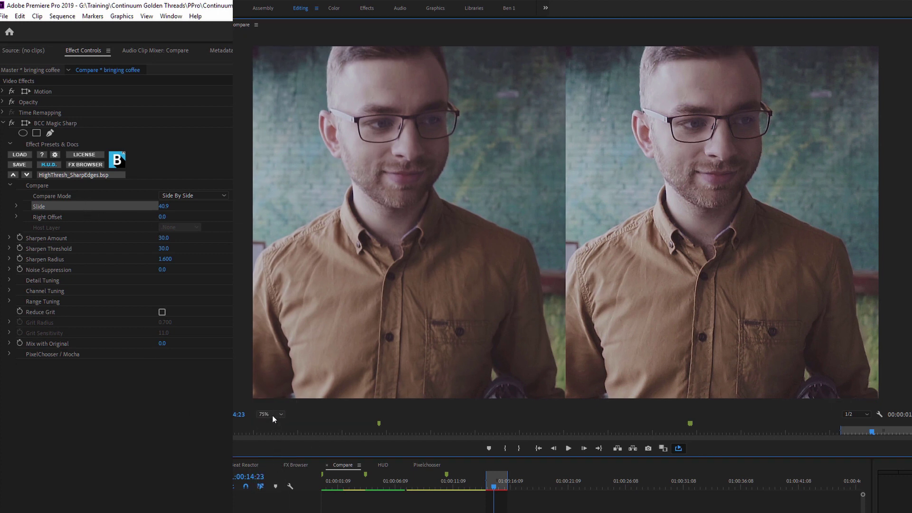
pyautogui.click(273, 416)
pyautogui.click(278, 469)
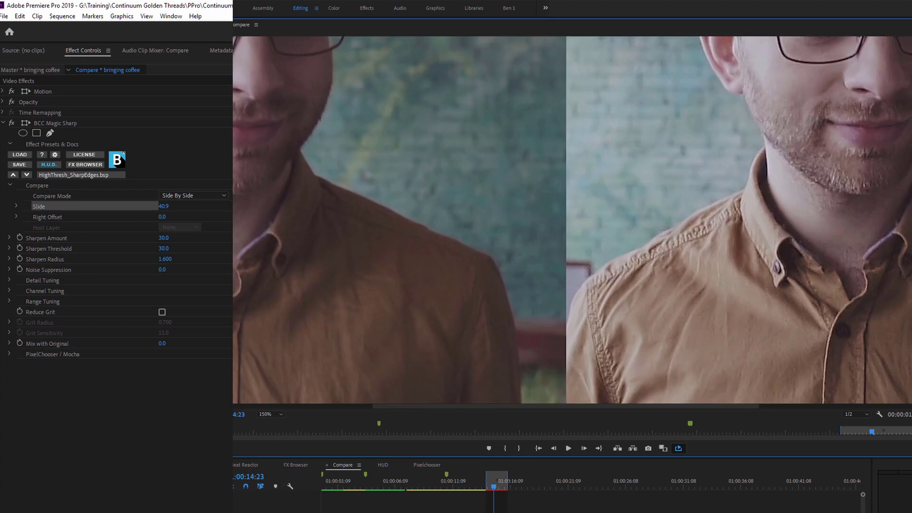
# Play the clip and set Right Offset to about -44 so both halves show the face.
pyautogui.press('space')
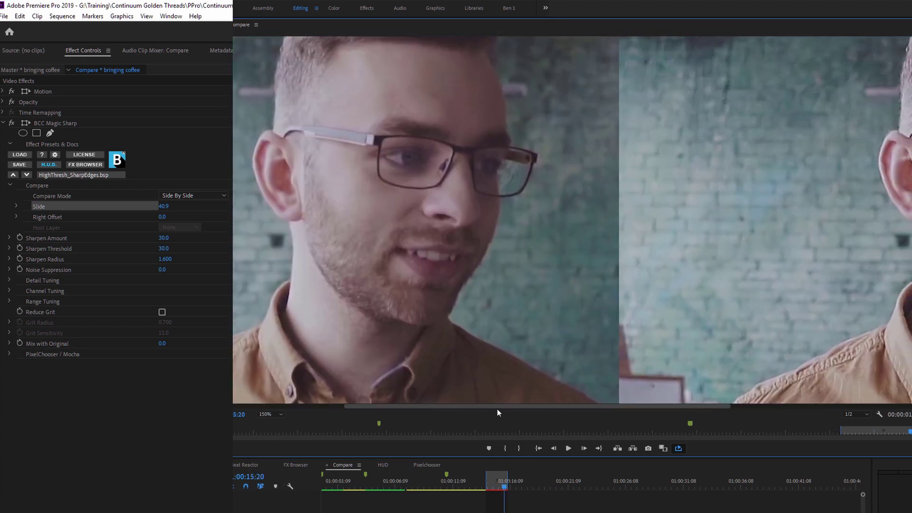
pyautogui.moveTo(497, 408); pyautogui.dragTo(504, 406)
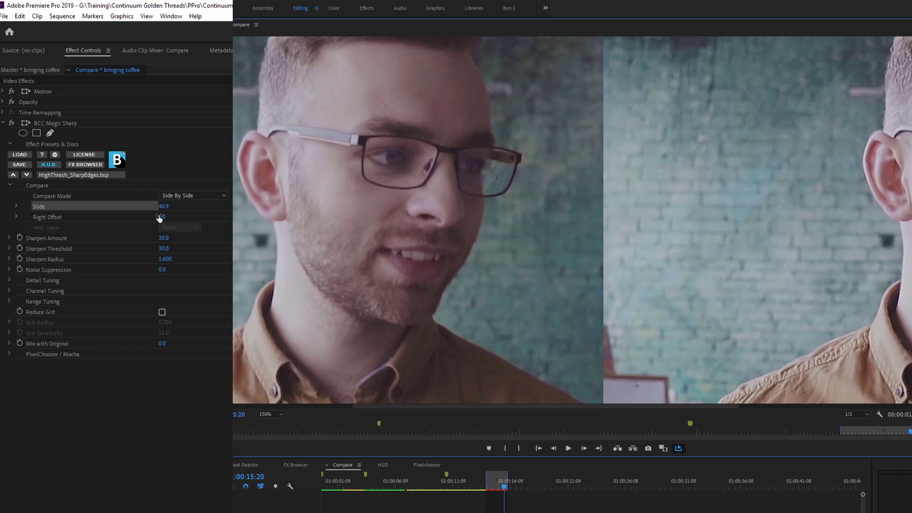
pyautogui.moveTo(162, 218); pyautogui.dragTo(142, 219)
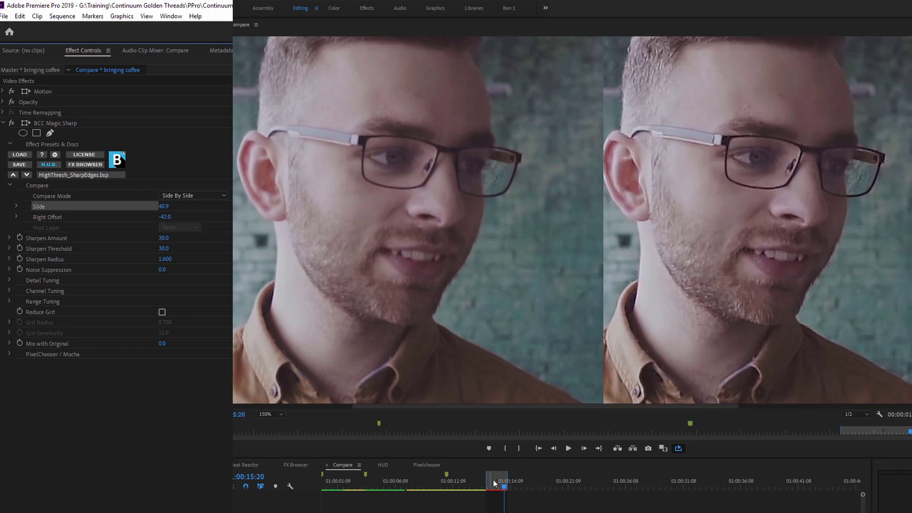
pyautogui.click(499, 487)
pyautogui.moveTo(499, 487); pyautogui.dragTo(505, 484)
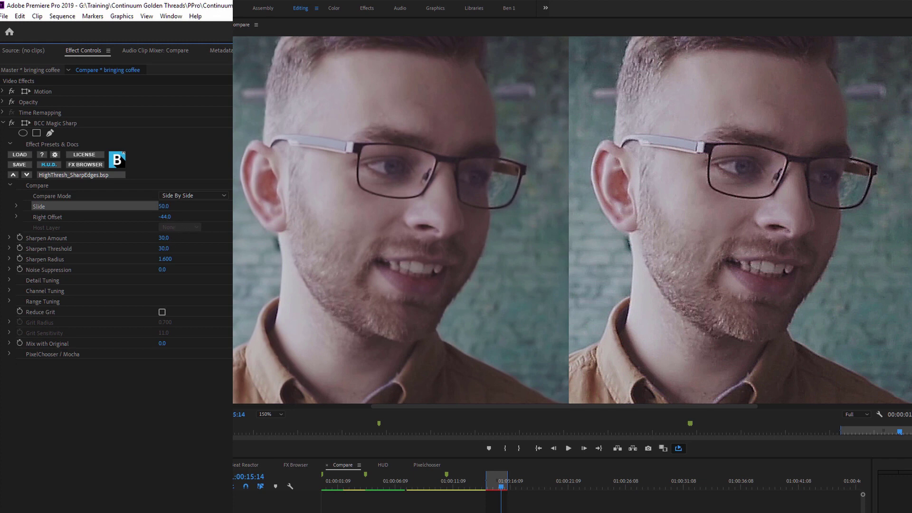
# Set Sharpen Amount to 25.0 and switch Compare Mode to Off.
pyautogui.click(164, 237)
pyautogui.write('25')
pyautogui.press('Return')
pyautogui.click(195, 196)
pyautogui.click(197, 207)
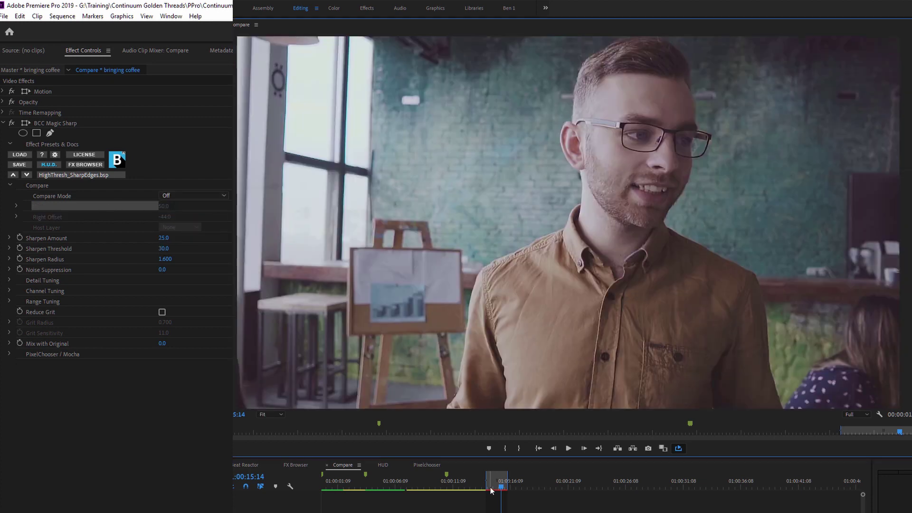
# Scrub and play the timeline from the cabin shot into the hand shot.
pyautogui.click(491, 486)
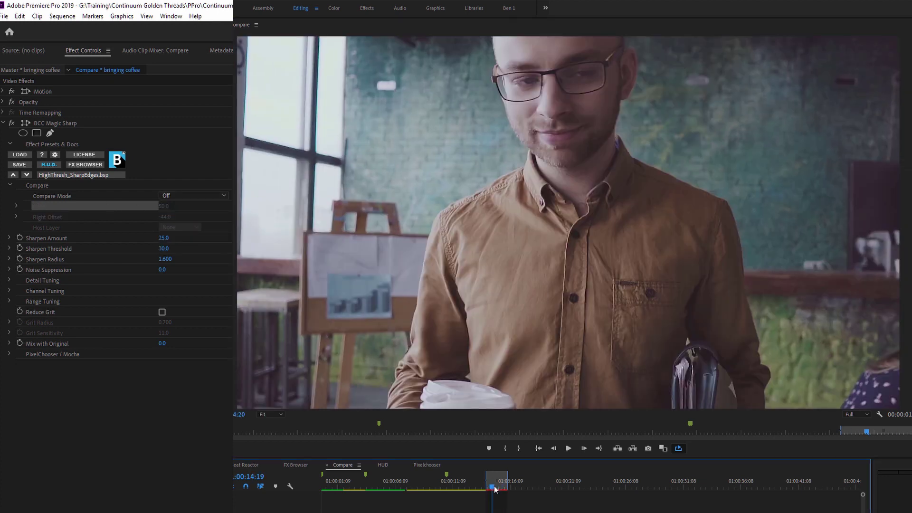
pyautogui.moveTo(490, 487); pyautogui.dragTo(497, 489)
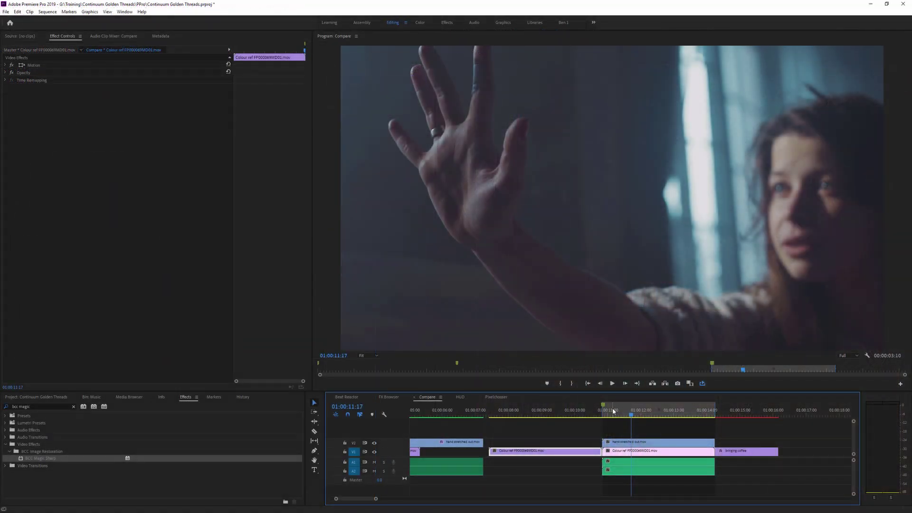
pyautogui.press('space')
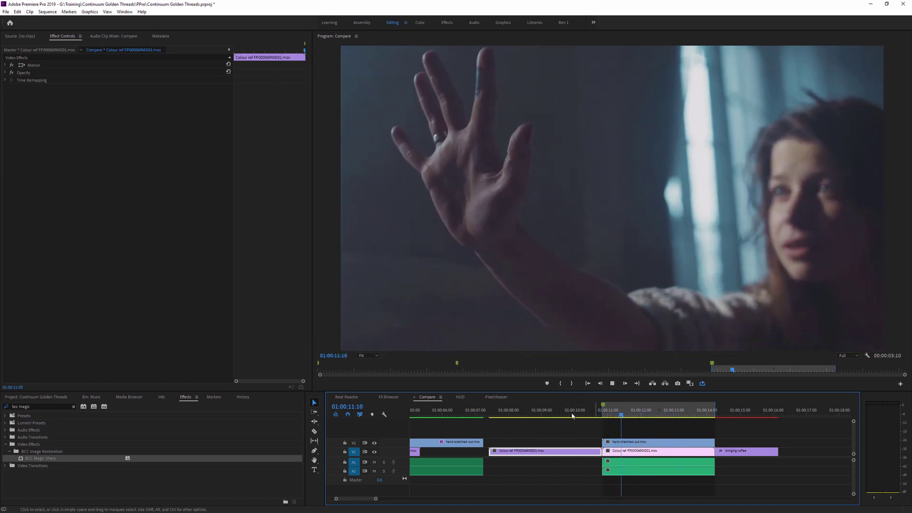
pyautogui.click(572, 416)
pyautogui.press('/')
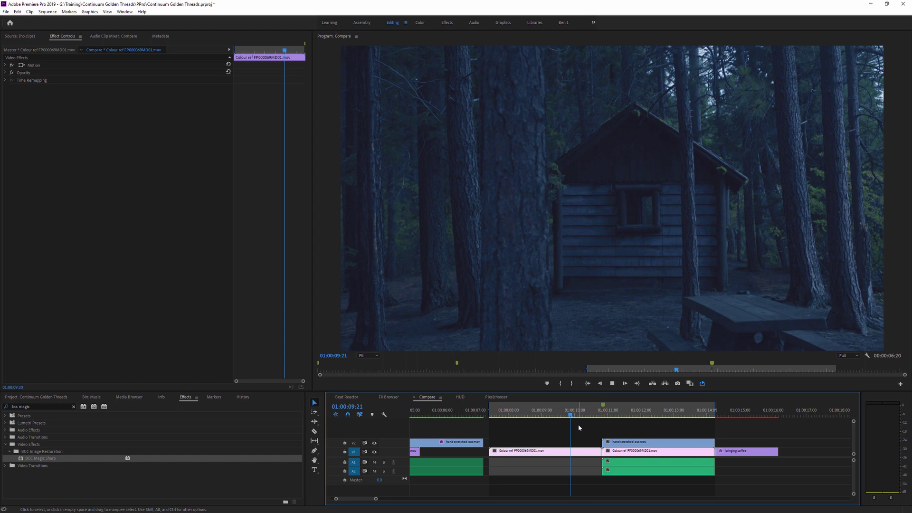
pyautogui.press('space')
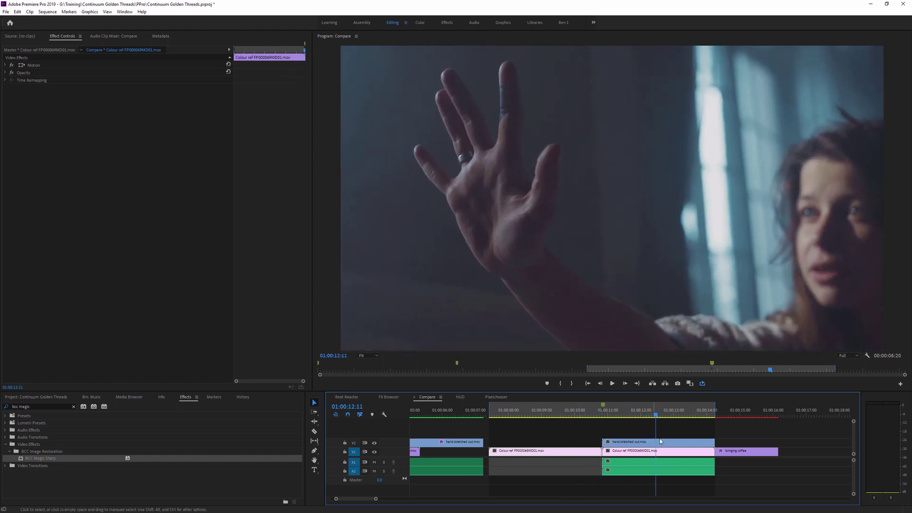
# Select the hand stretched out clip on V2 and select the old 'magic' effects search text.
pyautogui.moveTo(632, 442)
pyautogui.mouseDown()
pyautogui.moveTo(594, 442)
pyautogui.moveTo(646, 451)
pyautogui.moveTo(626, 441)
pyautogui.mouseUp()
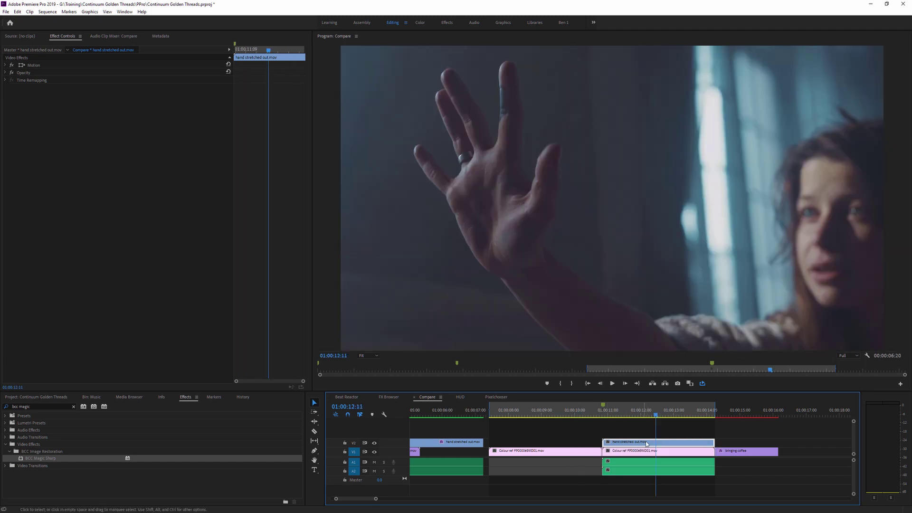
pyautogui.click(37, 406)
pyautogui.press('Home')
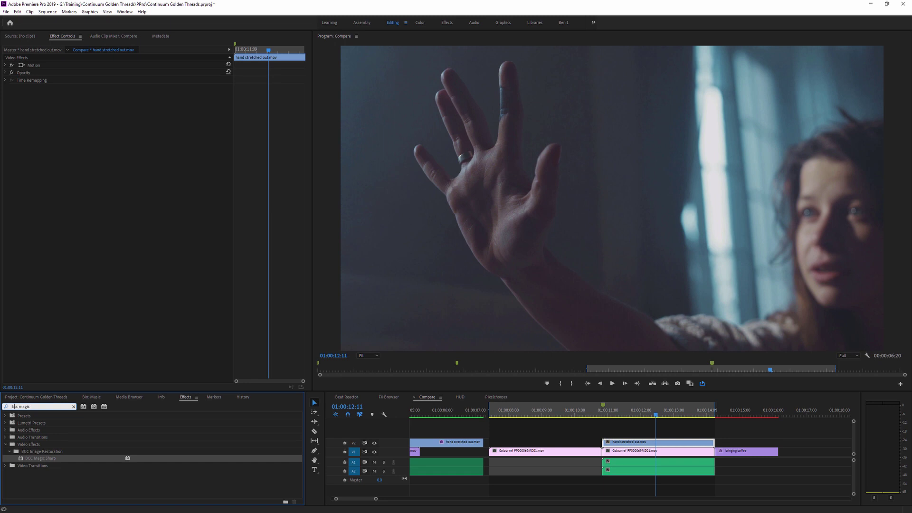
pyautogui.hotkey('shift', 'End')
# Drag BCC Fast Film Process onto the hand clip and preview several film looks.
pyautogui.write('fast ')
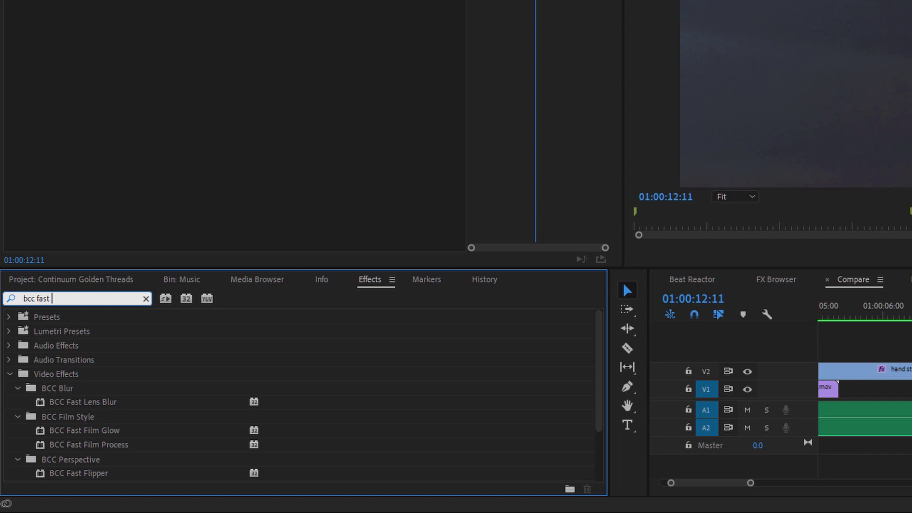
pyautogui.write('film')
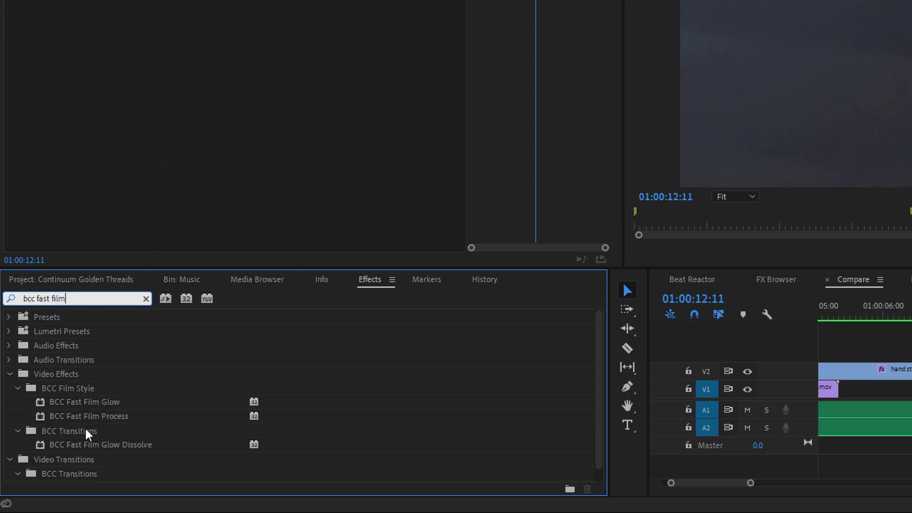
pyautogui.moveTo(100, 417); pyautogui.dragTo(428, 405)
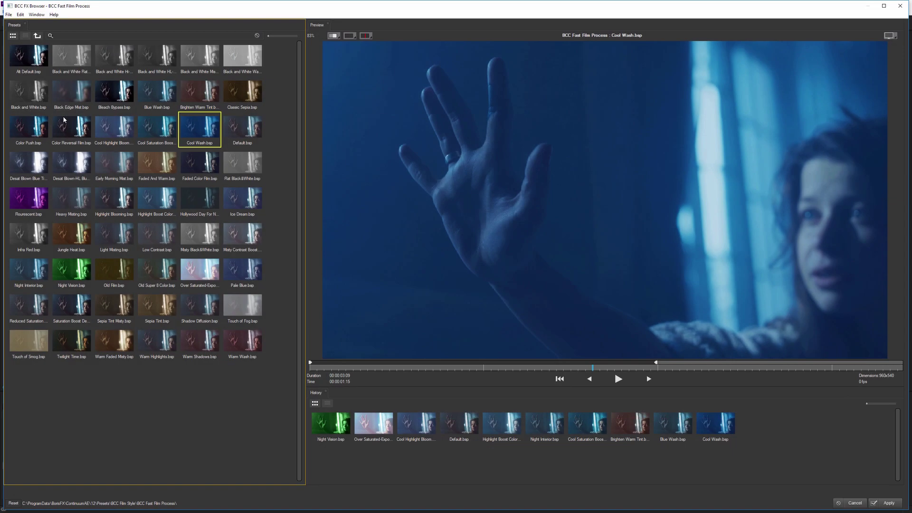
pyautogui.click(160, 97)
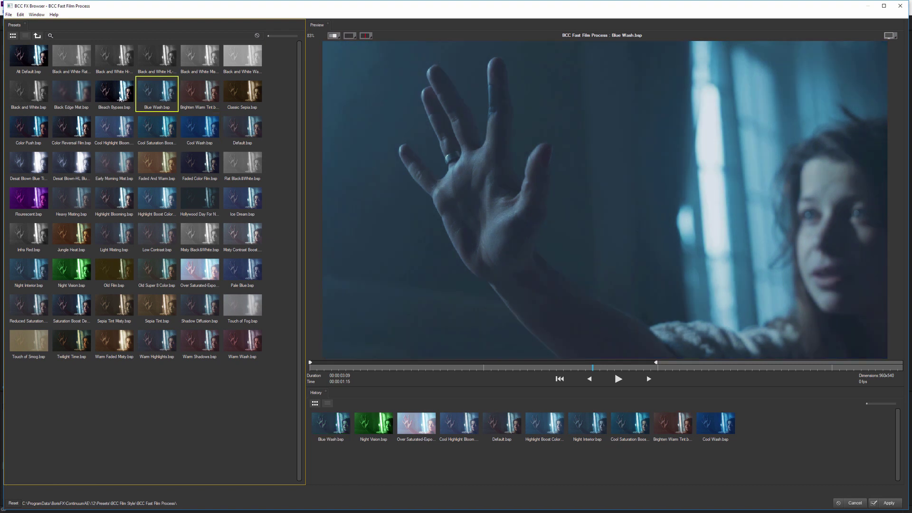
pyautogui.click(116, 95)
pyautogui.click(114, 127)
pyautogui.click(157, 128)
pyautogui.click(87, 128)
# After previewing Misty Contrast Boost, Ice Dream and Faded Color Film, apply the Blue Wash look.
pyautogui.click(28, 127)
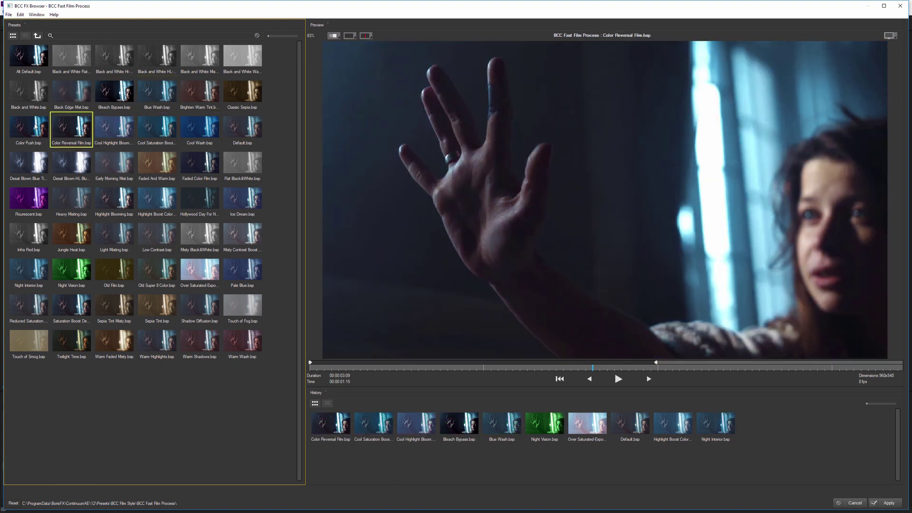
pyautogui.click(114, 127)
pyautogui.click(242, 270)
pyautogui.click(242, 235)
pyautogui.click(244, 193)
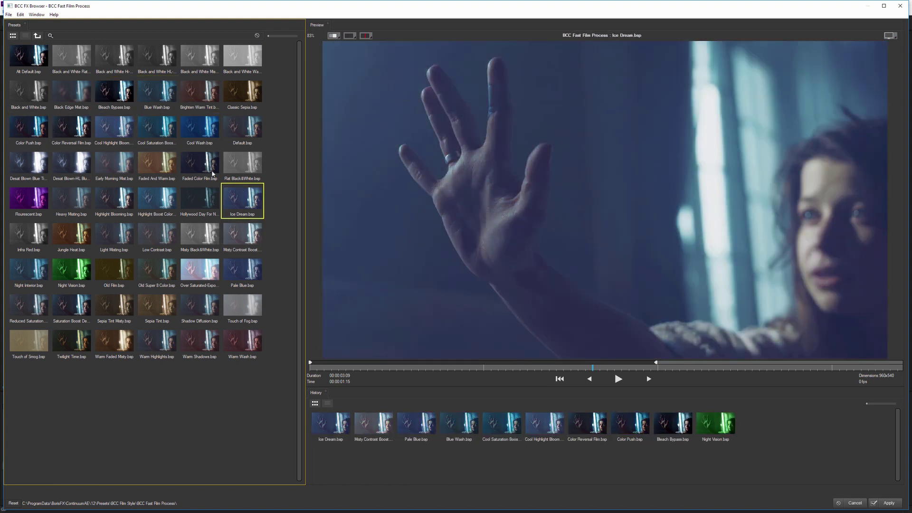
pyautogui.click(200, 164)
pyautogui.click(242, 127)
pyautogui.click(164, 107)
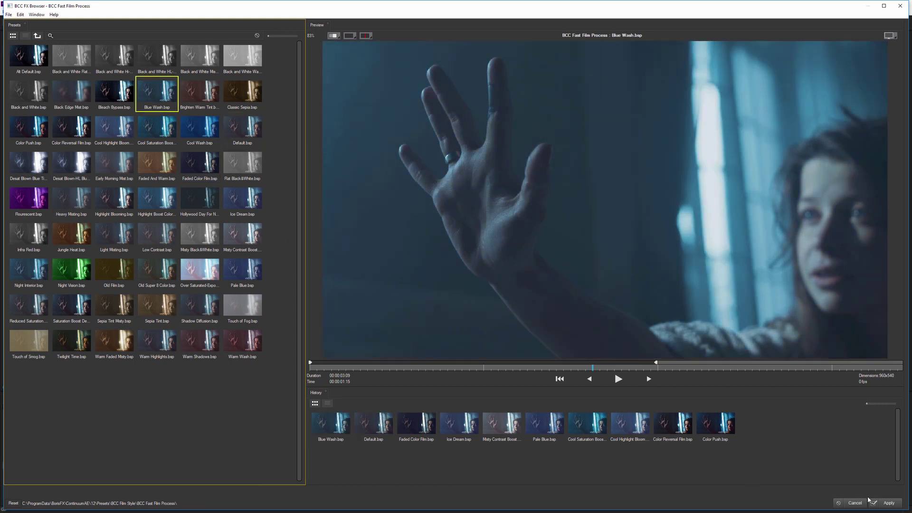
pyautogui.click(889, 503)
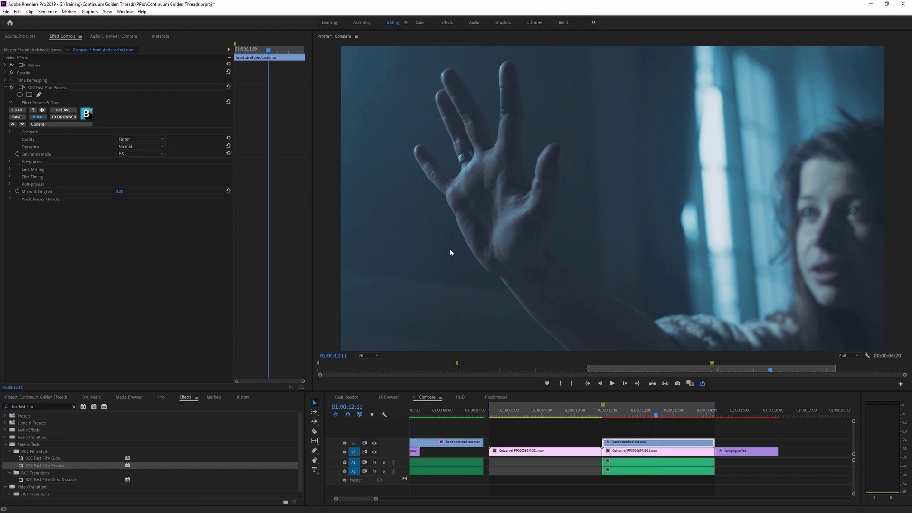
# Expand Fast Film Process Compare and try Side By Side, then the wipe mode.
pyautogui.click(20, 143)
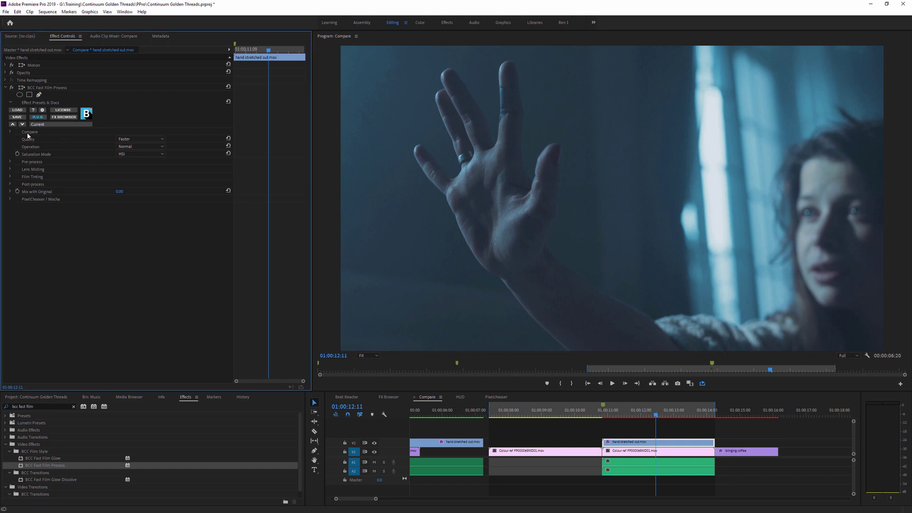
pyautogui.click(10, 132)
pyautogui.click(161, 138)
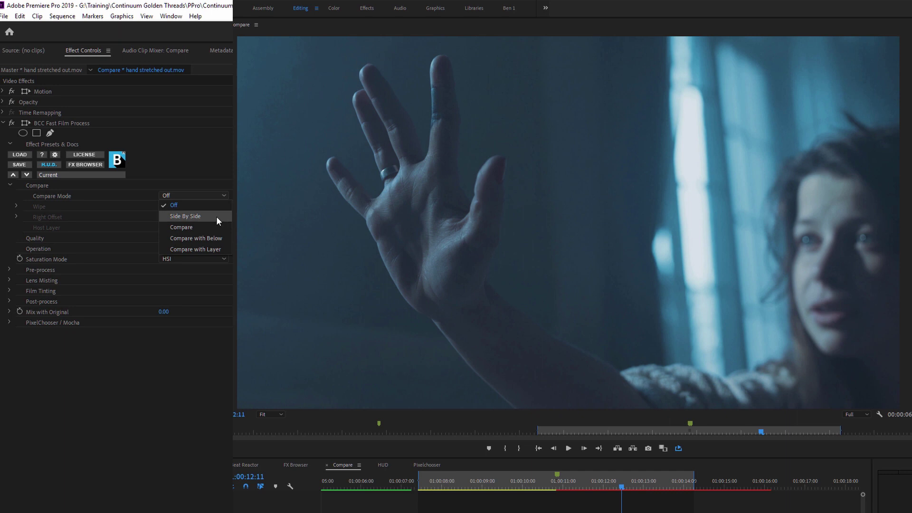
pyautogui.click(216, 216)
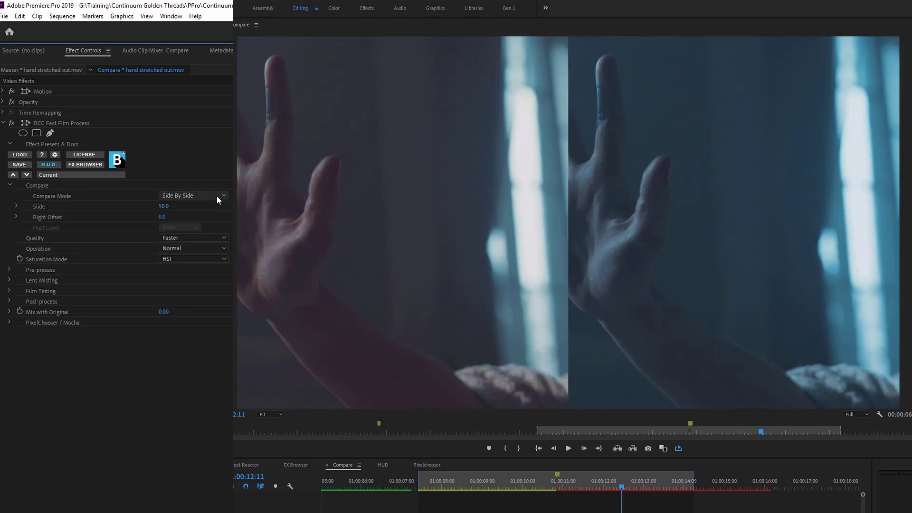
pyautogui.click(217, 196)
pyautogui.click(213, 226)
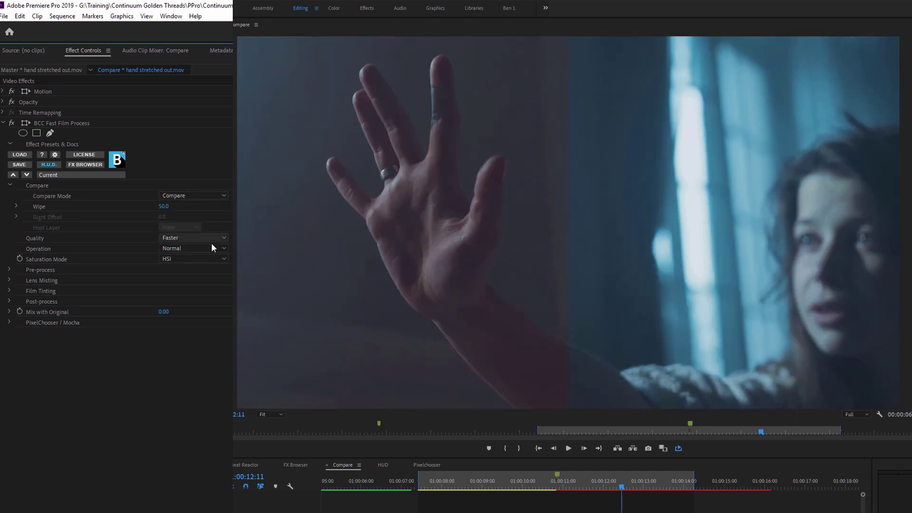
# Try Compare with Layer, then settle on Compare with Below.
pyautogui.click(214, 196)
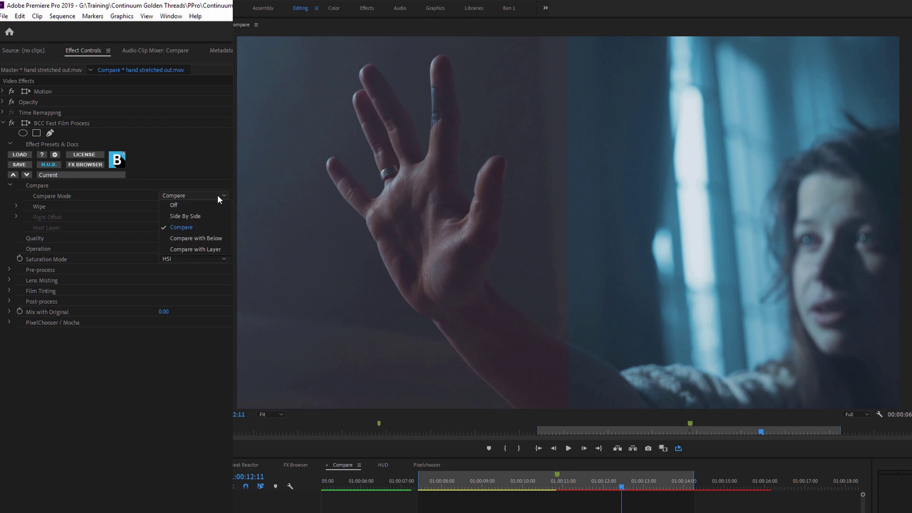
pyautogui.click(226, 239)
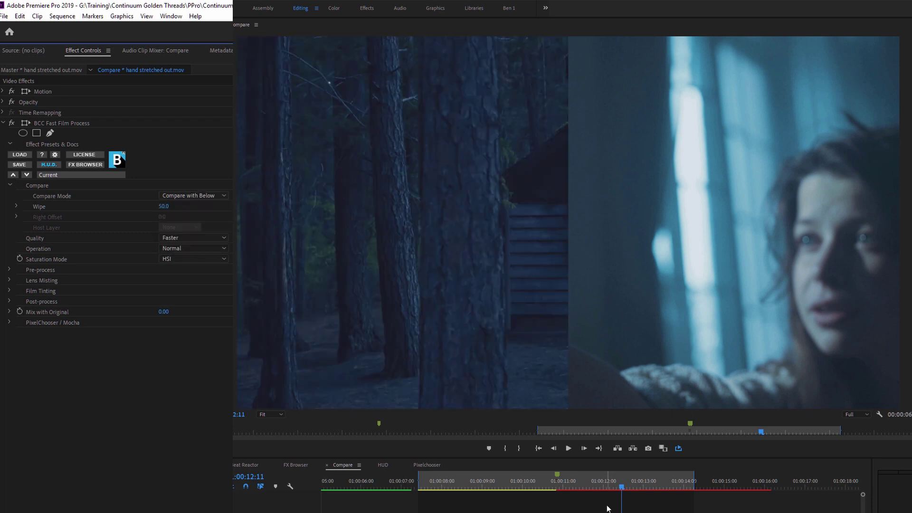
pyautogui.click(205, 197)
pyautogui.click(212, 250)
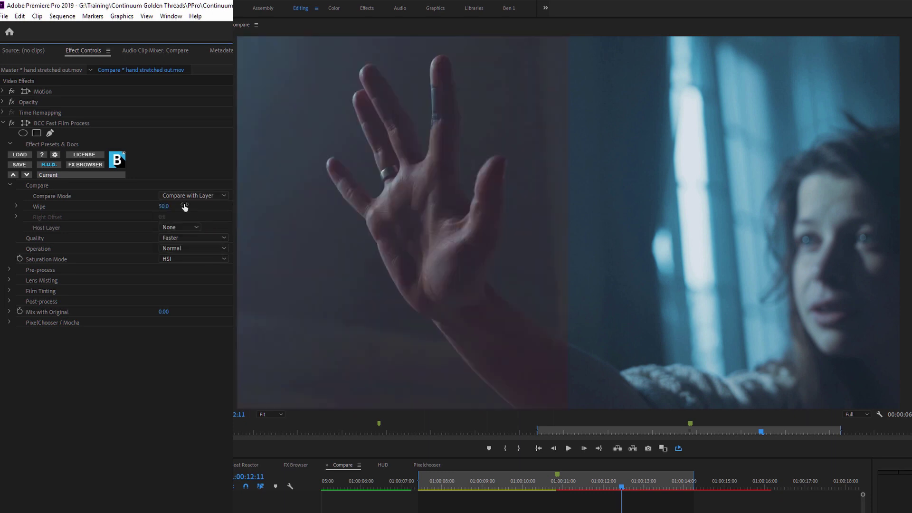
pyautogui.click(195, 227)
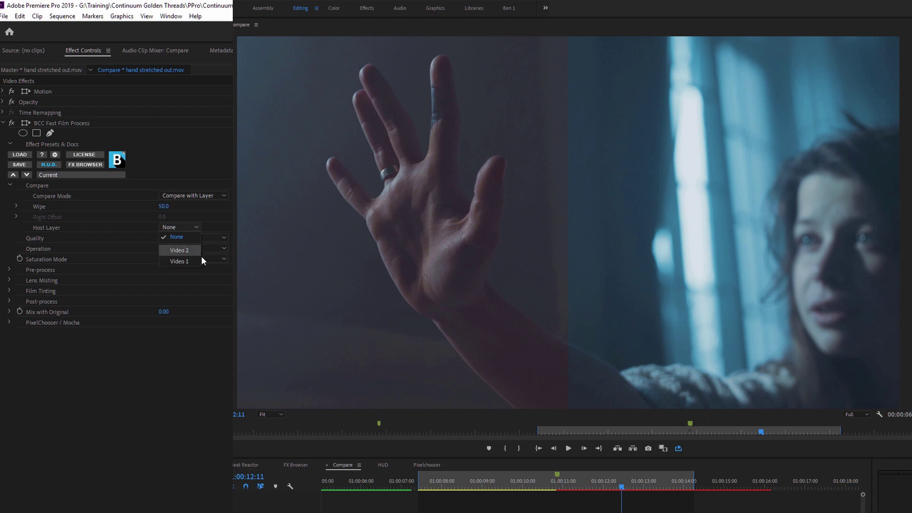
pyautogui.click(216, 195)
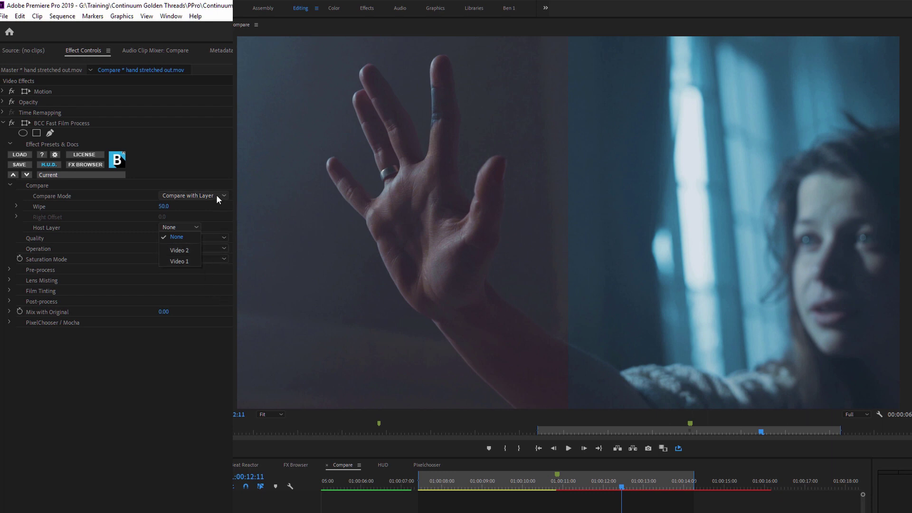
pyautogui.click(216, 246)
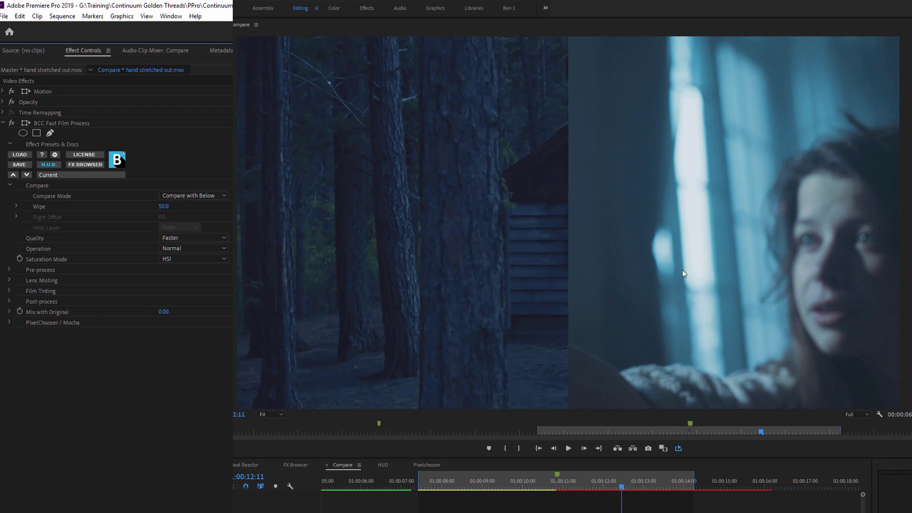
# Set post-process balance 8, hue 12, saturation -33, brightness 7, contrast 15, wipe near 49.7.
pyautogui.moveTo(508, 257)
pyautogui.mouseDown()
pyautogui.moveTo(621, 197)
pyautogui.moveTo(676, 197)
pyautogui.moveTo(458, 196)
pyautogui.mouseUp()
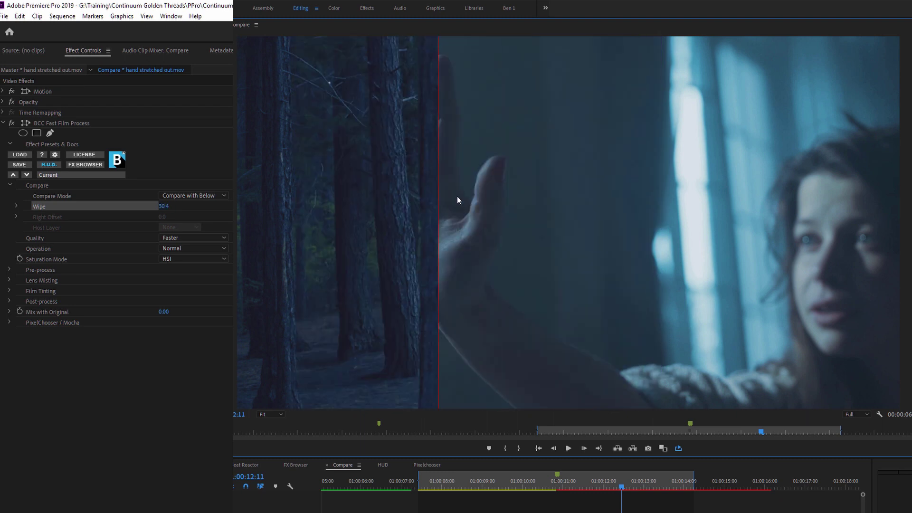
pyautogui.click(9, 301)
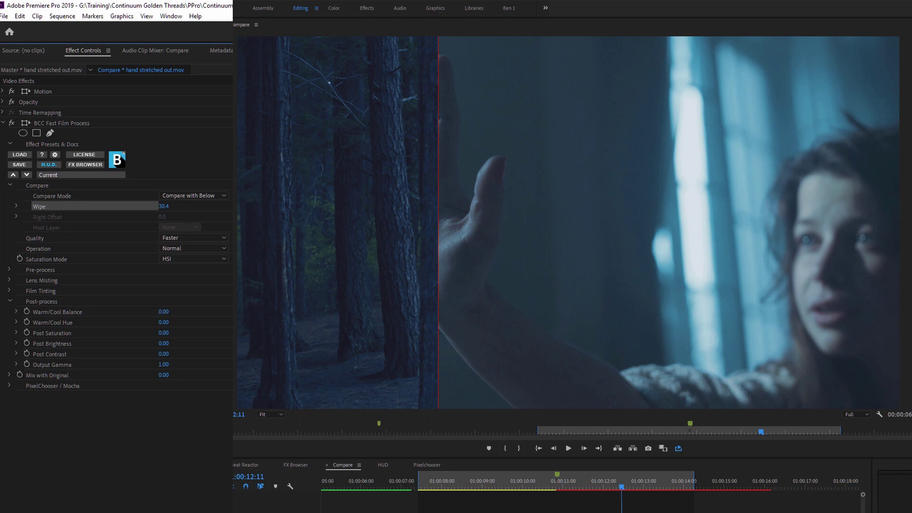
pyautogui.moveTo(165, 311); pyautogui.dragTo(158, 311)
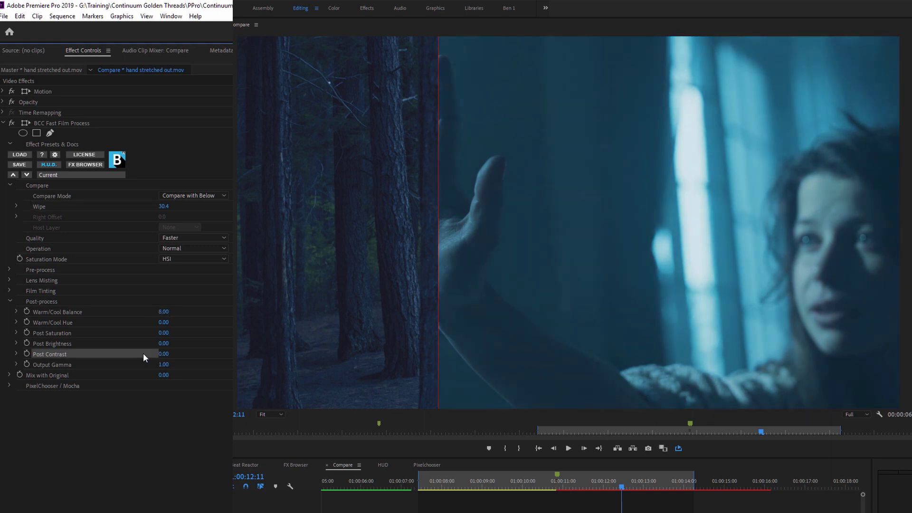
pyautogui.moveTo(161, 354); pyautogui.dragTo(167, 354)
pyautogui.moveTo(163, 322); pyautogui.dragTo(170, 322)
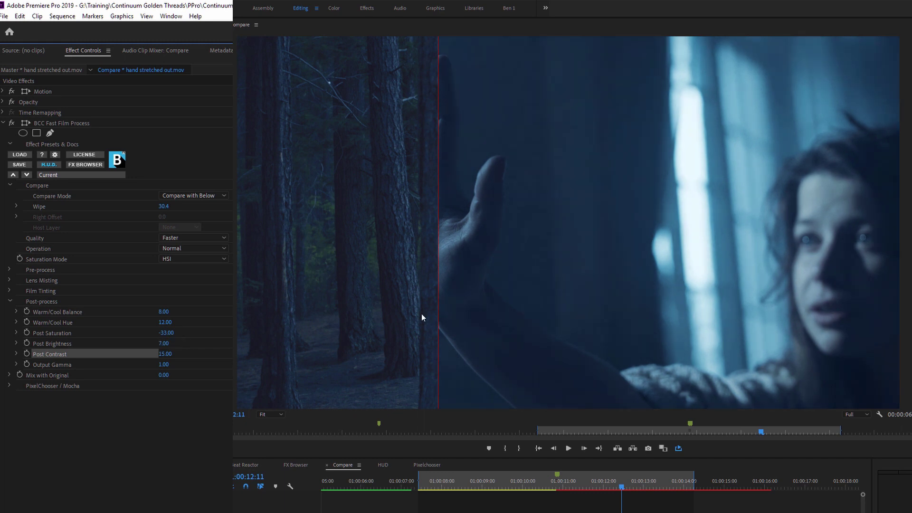
pyautogui.moveTo(437, 311)
pyautogui.mouseDown()
pyautogui.moveTo(673, 299)
pyautogui.moveTo(567, 288)
pyautogui.mouseUp()
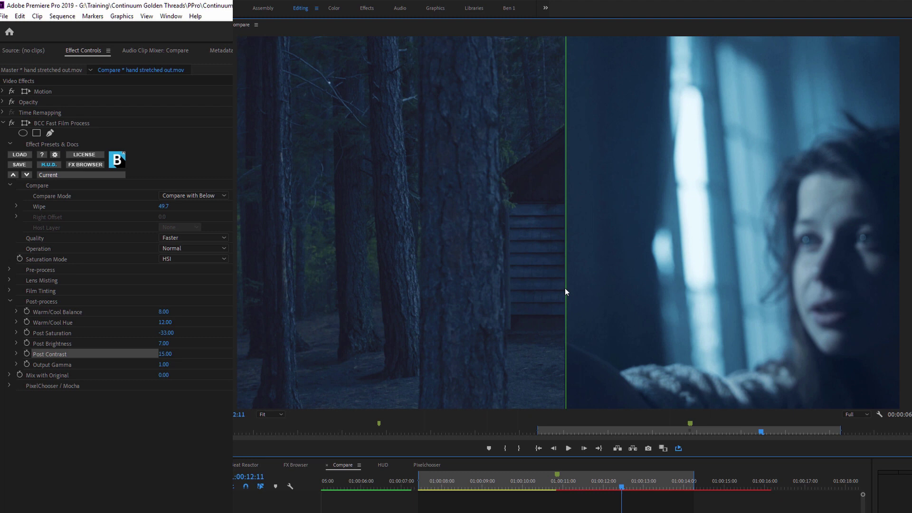
# Set Compare Mode to Off, rewind to the cabin shot and play through the graded hand shot.
pyautogui.click(216, 194)
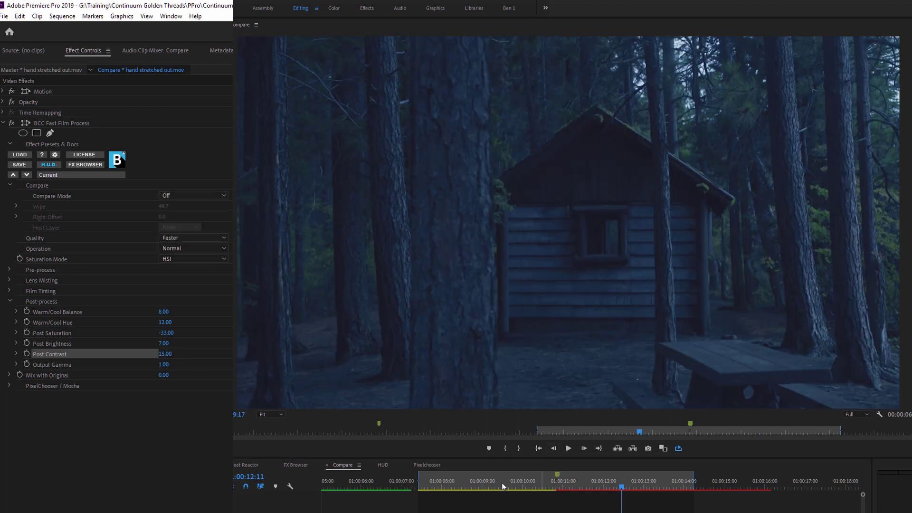
pyautogui.moveTo(501, 483); pyautogui.dragTo(489, 483)
pyautogui.press('space')
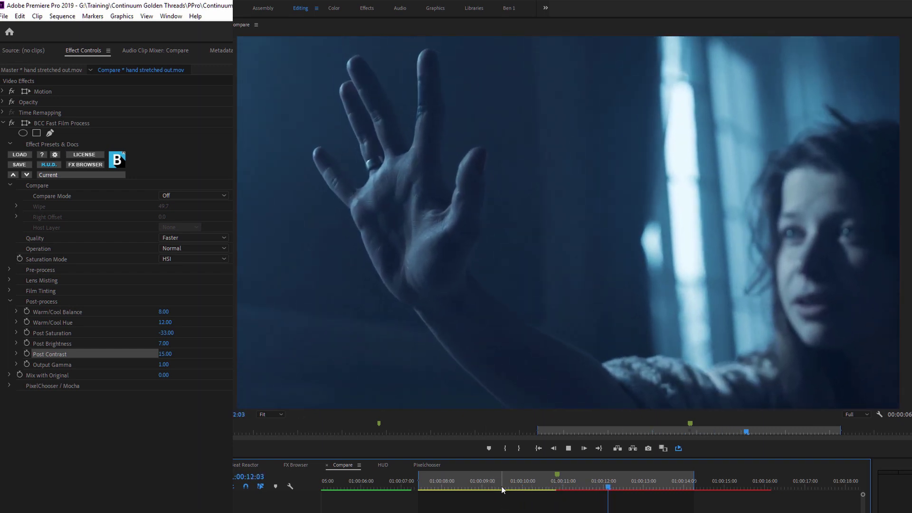
pyautogui.click(494, 480)
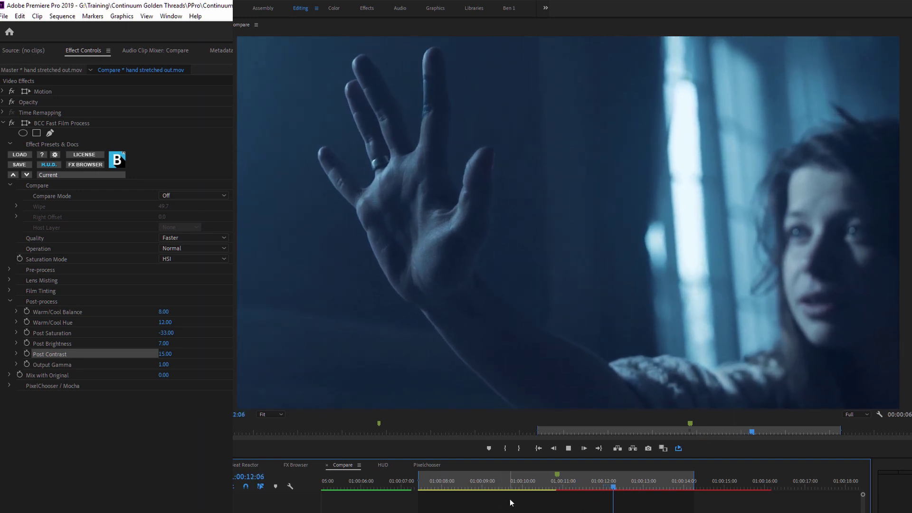
pyautogui.press('space')
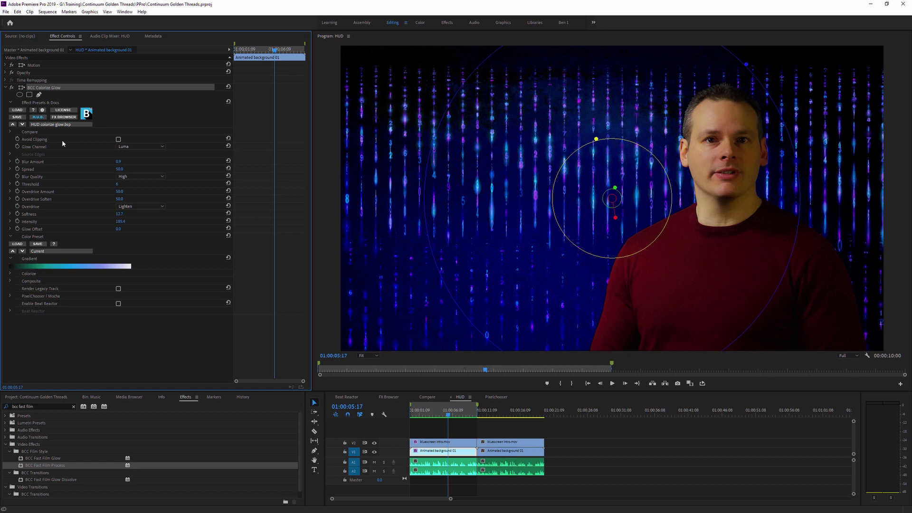
# Play the HUD sequence briefly and select the first bluescreen intro.mov clip to view its Primatte Studio settings.
pyautogui.click(444, 420)
pyautogui.press('space')
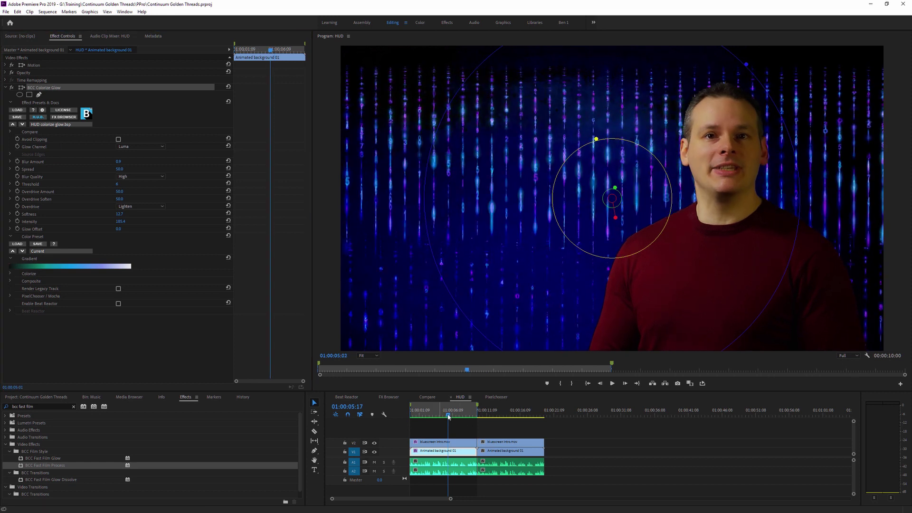
pyautogui.click(441, 444)
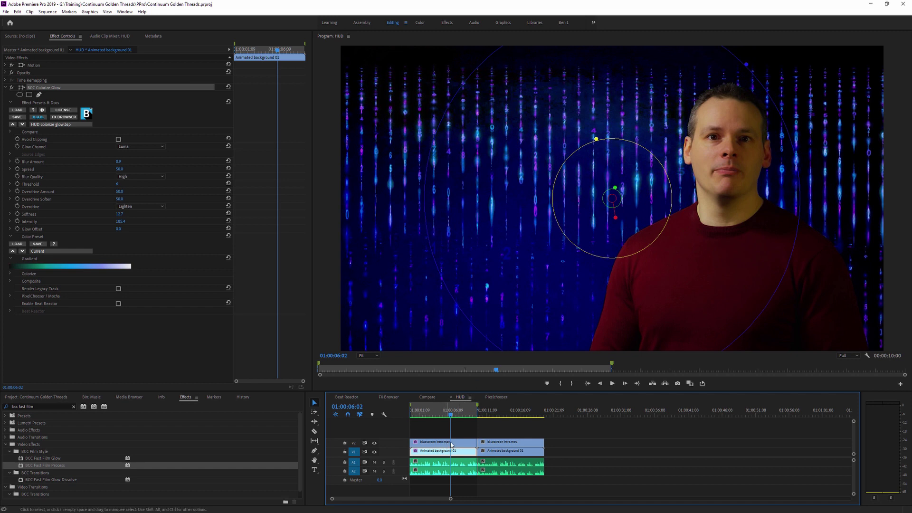
pyautogui.click(443, 415)
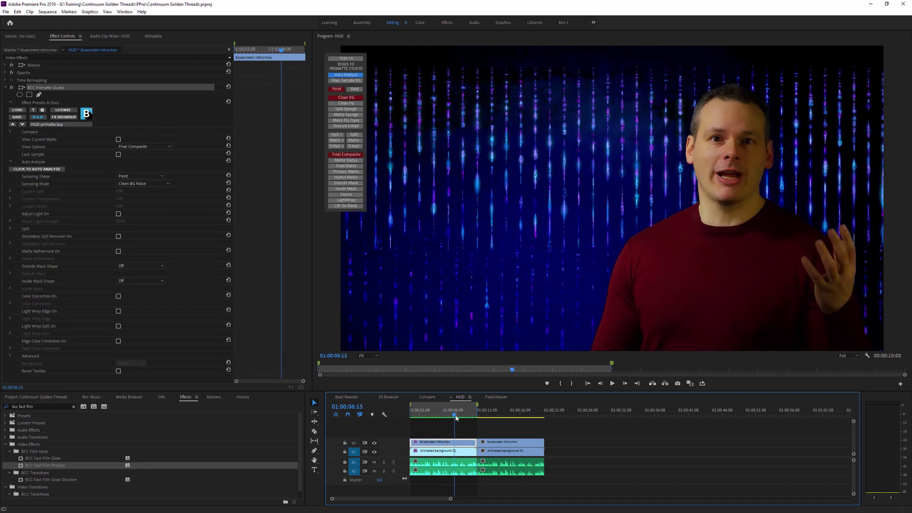
# Select the second bluescreen intro clip on V2 and park the playhead near 01:00:15:17.
pyautogui.click(516, 416)
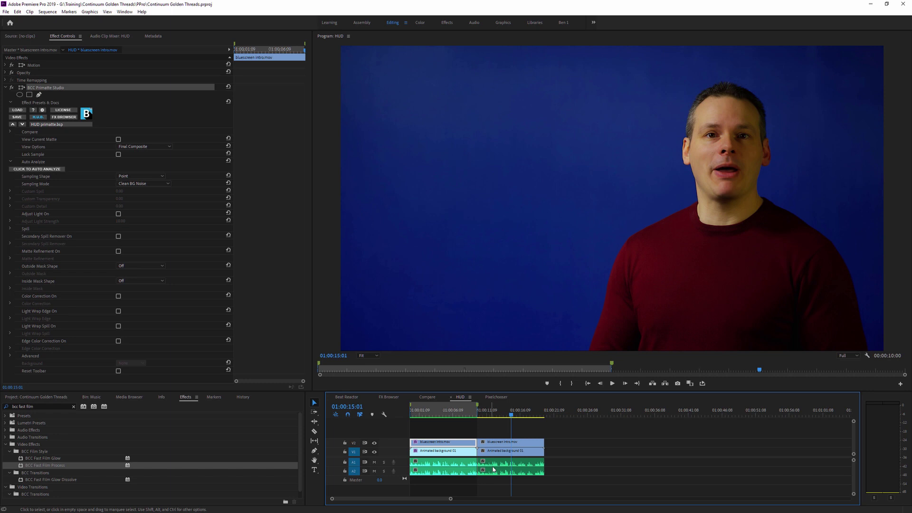
pyautogui.click(512, 416)
pyautogui.click(521, 446)
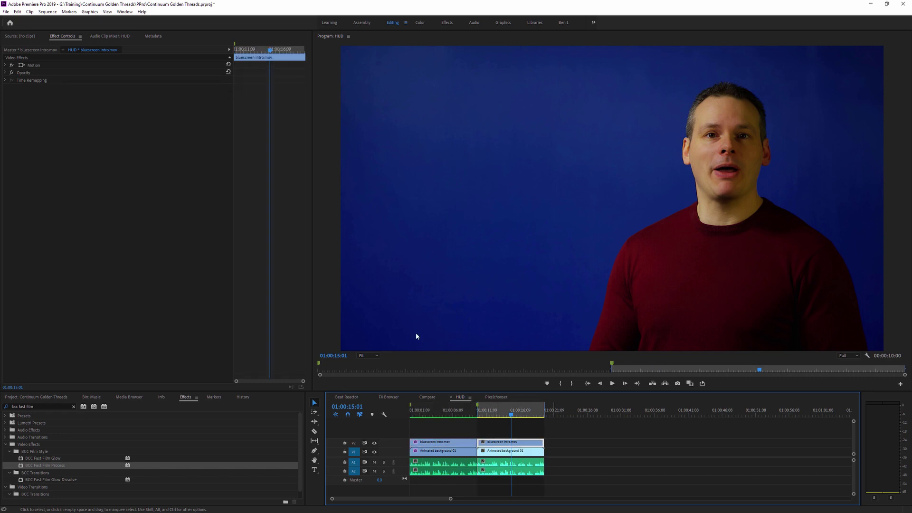
pyautogui.moveTo(516, 415); pyautogui.dragTo(518, 415)
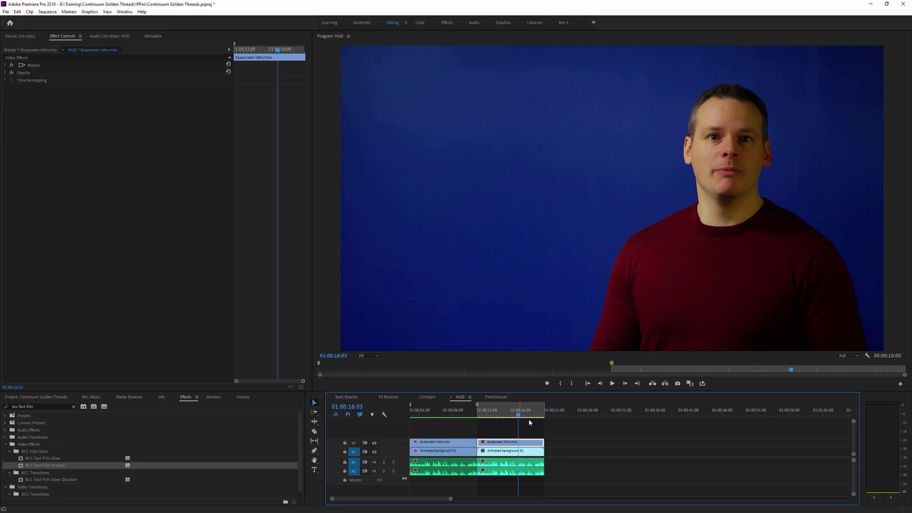
pyautogui.hotkey('shift', 'Left')
pyautogui.hotkey('shift', 'Left')
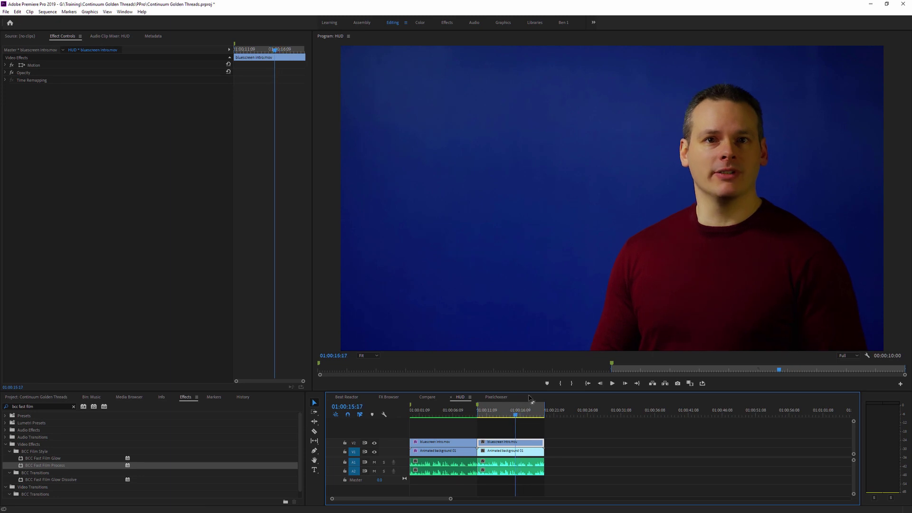
# Search effects for 'primat' and apply BCC Primatte Studio to the second clip.
pyautogui.press('Left')
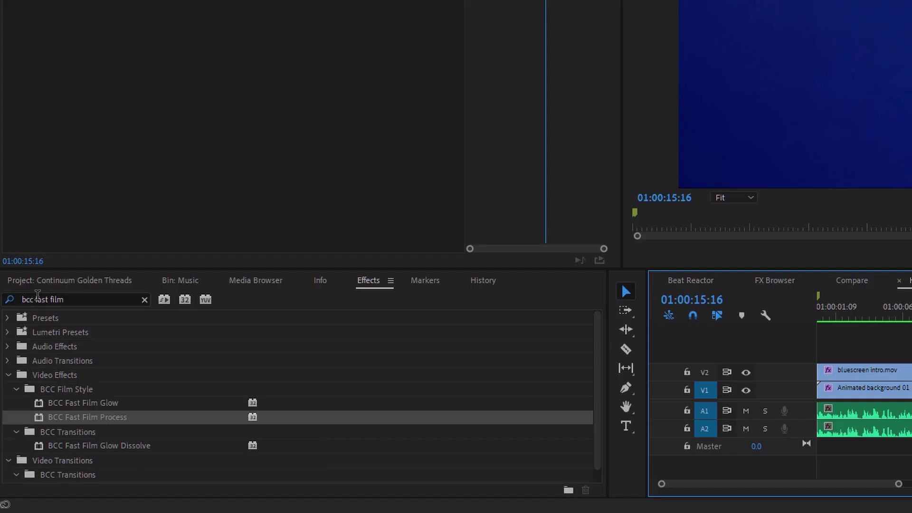
pyautogui.moveTo(20, 407); pyautogui.dragTo(139, 414)
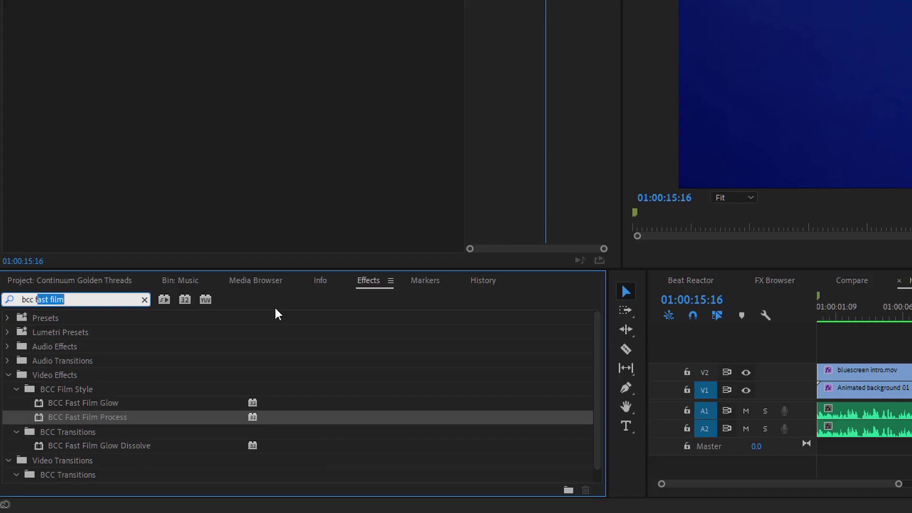
pyautogui.write('primat')
pyautogui.click(114, 403)
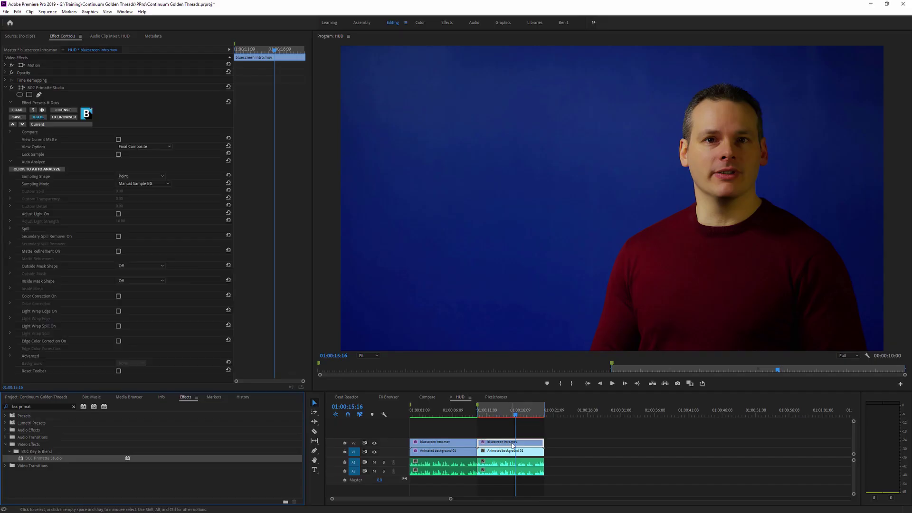
# Enable Primatte's H.U.D., zoom the Program monitor to 150%, and move the keying panel to the left edge.
pyautogui.click(57, 87)
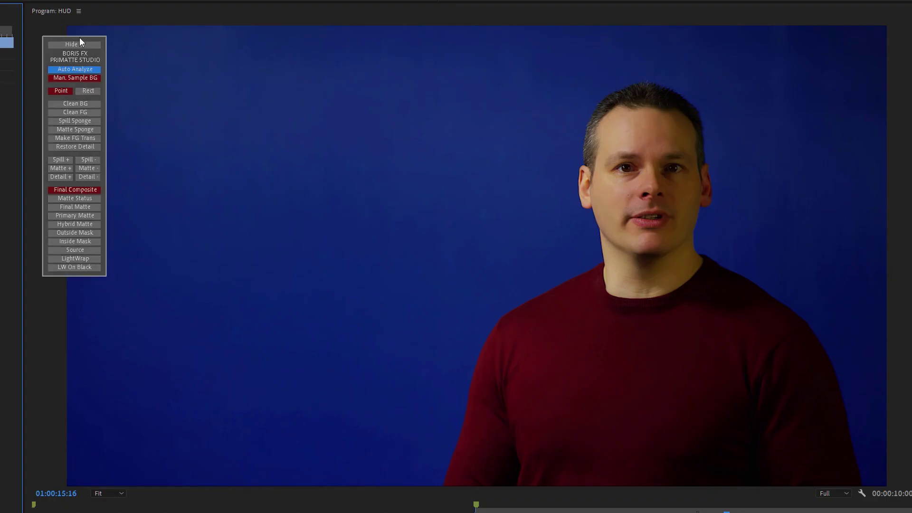
pyautogui.moveTo(79, 37); pyautogui.dragTo(331, 107)
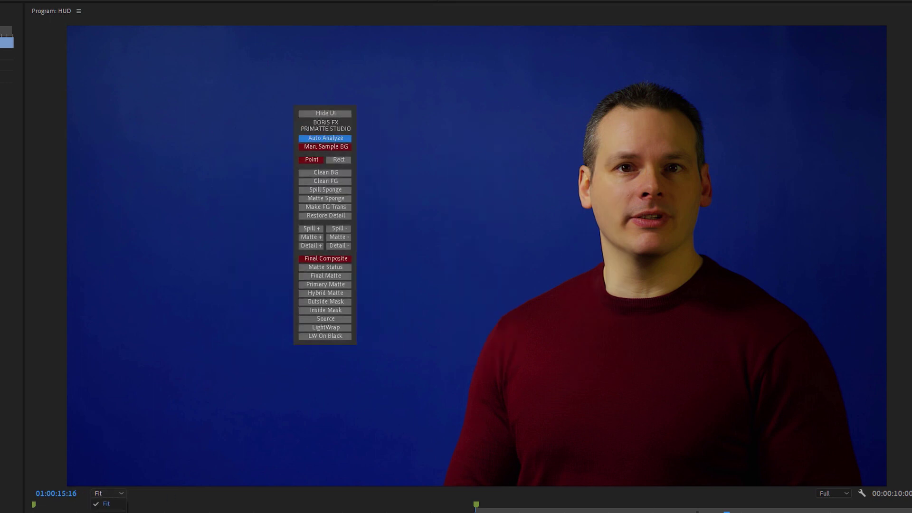
pyautogui.click(105, 494)
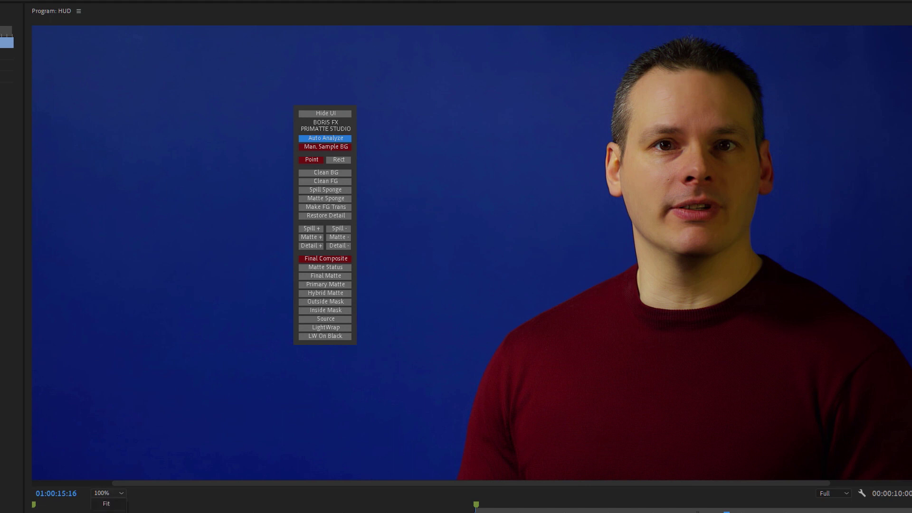
pyautogui.click(107, 494)
pyautogui.moveTo(350, 112); pyautogui.dragTo(373, 73)
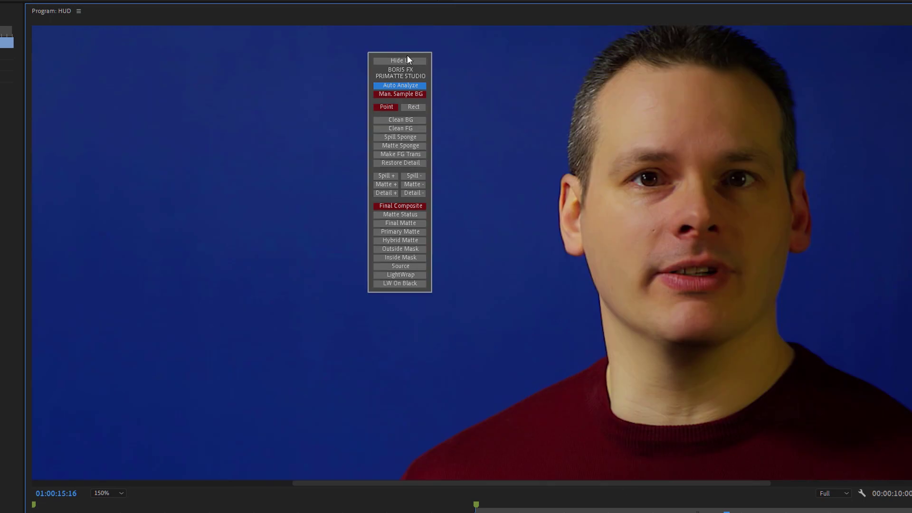
pyautogui.moveTo(407, 55); pyautogui.dragTo(153, 68)
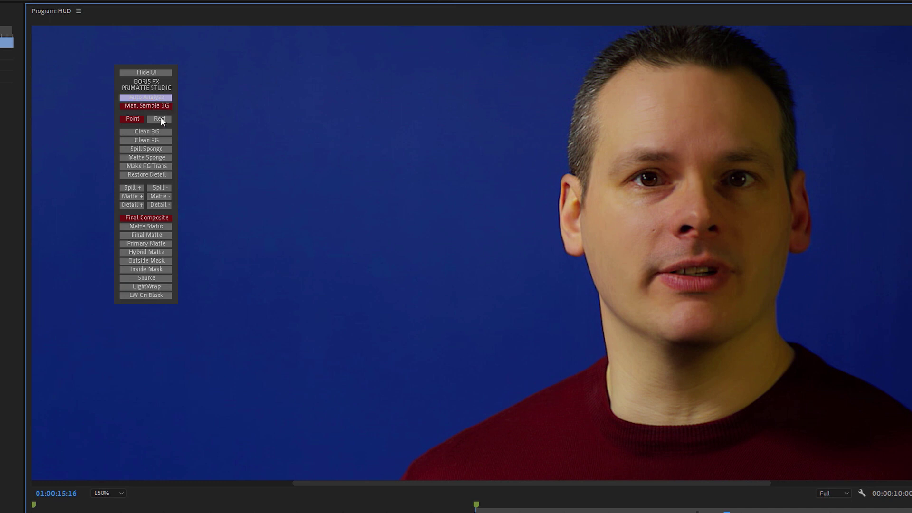
# Auto Analyze the blue screen, view Matte Status, and Clean BG-sample three grey background areas to black.
pyautogui.click(159, 132)
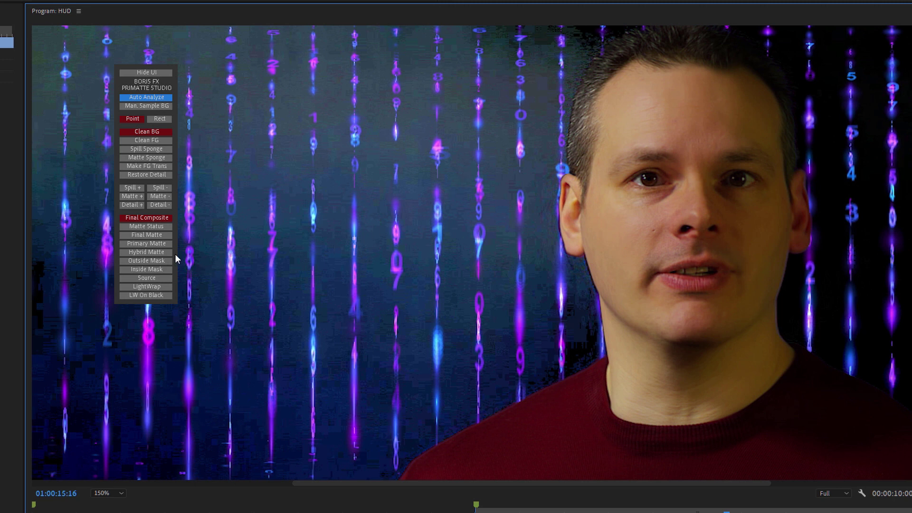
pyautogui.click(161, 227)
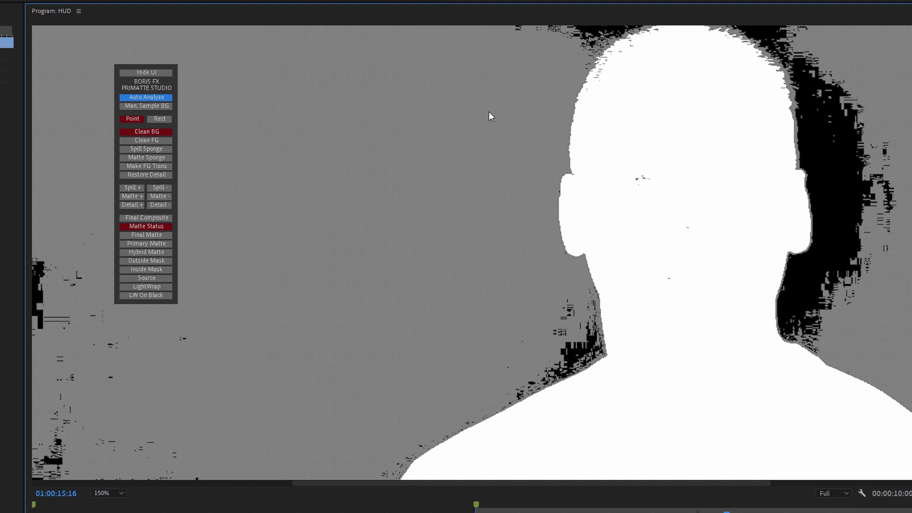
pyautogui.click(160, 133)
pyautogui.click(457, 120)
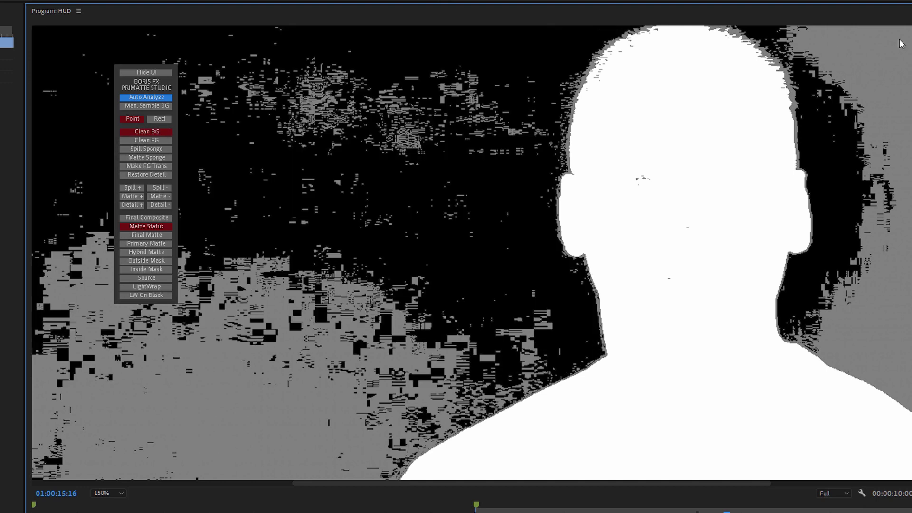
pyautogui.click(869, 310)
pyautogui.click(346, 463)
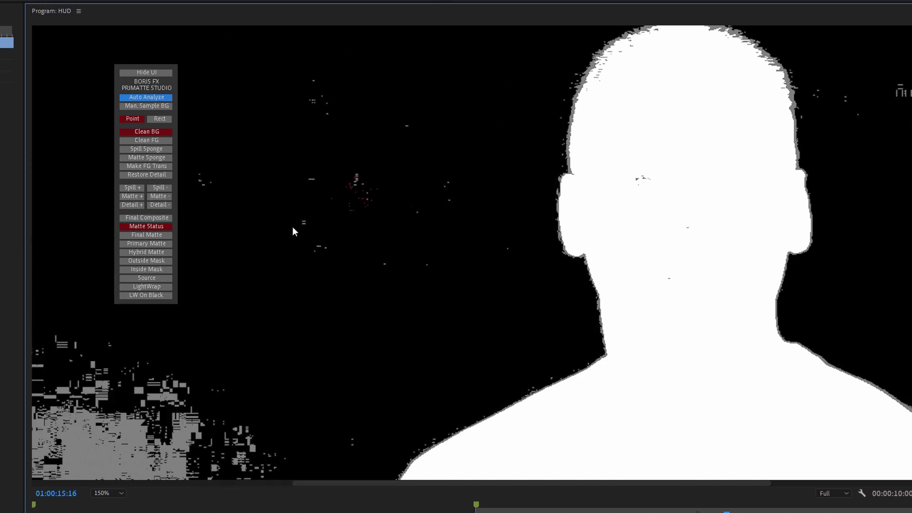
# Show Primatte's Final Matte with the Program monitor zoom set to Fit.
pyautogui.click(147, 234)
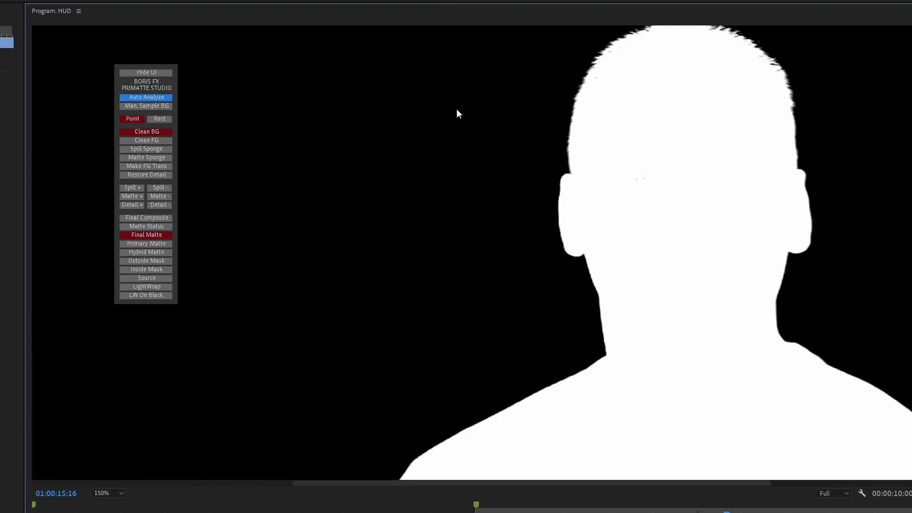
pyautogui.click(109, 493)
pyautogui.click(126, 506)
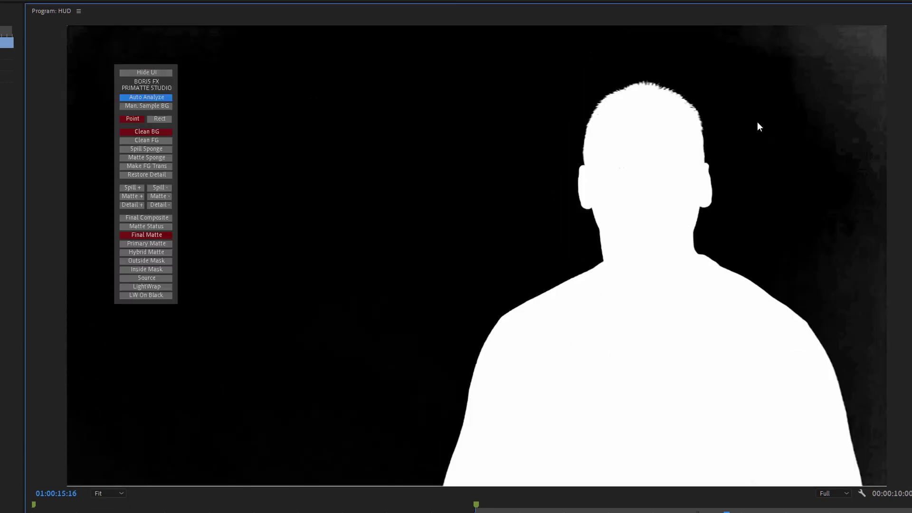
# Clean top-right background noise and fill the presenter's body as foreground, then view Final Composite.
pyautogui.click(879, 125)
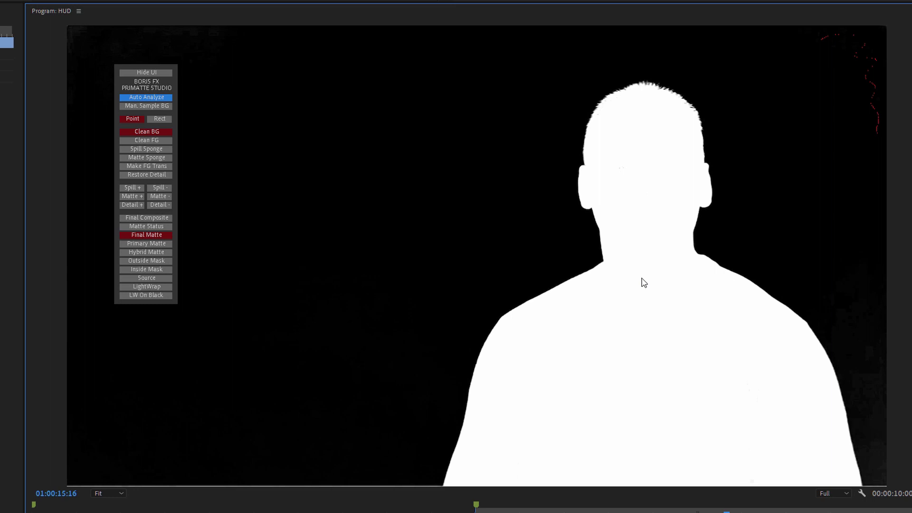
pyautogui.click(149, 140)
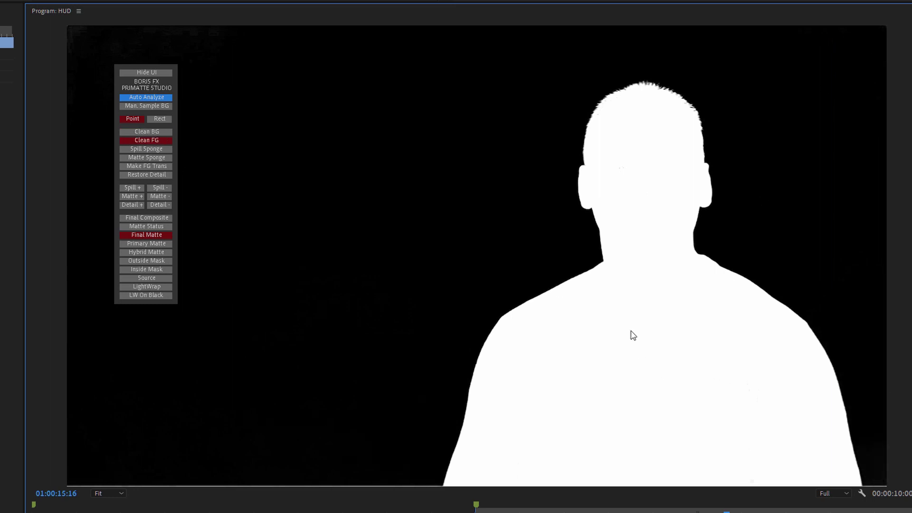
pyautogui.moveTo(639, 329); pyautogui.dragTo(659, 353)
pyautogui.click(148, 132)
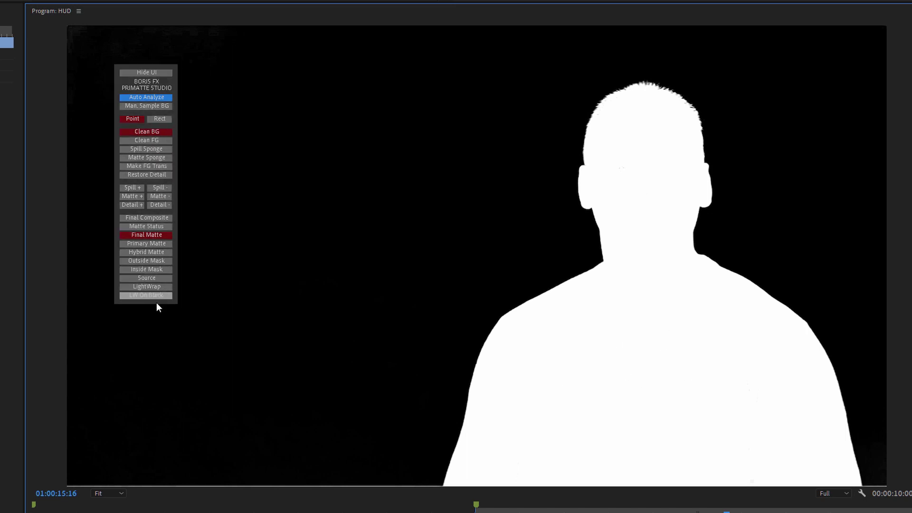
pyautogui.click(150, 219)
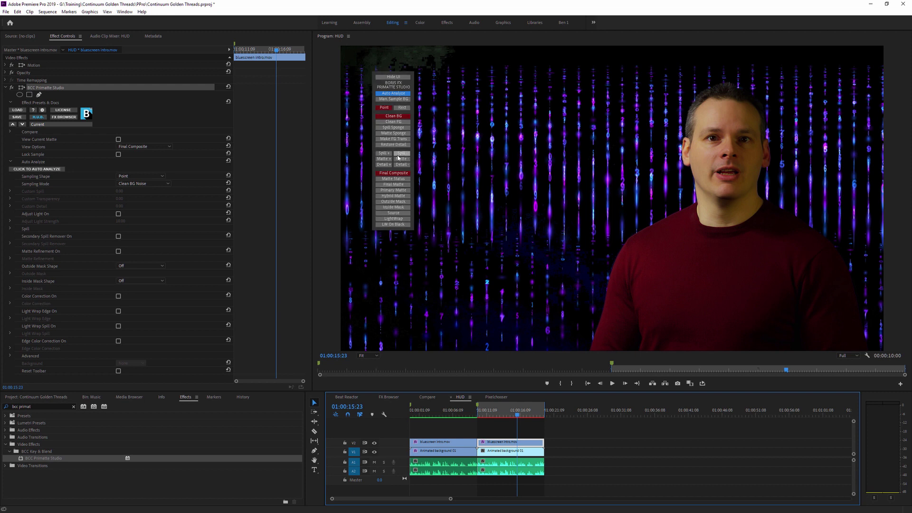
# Apply BCC Directional Blur (searched as 'direc') to the Animated background 01 clip.
pyautogui.click(511, 450)
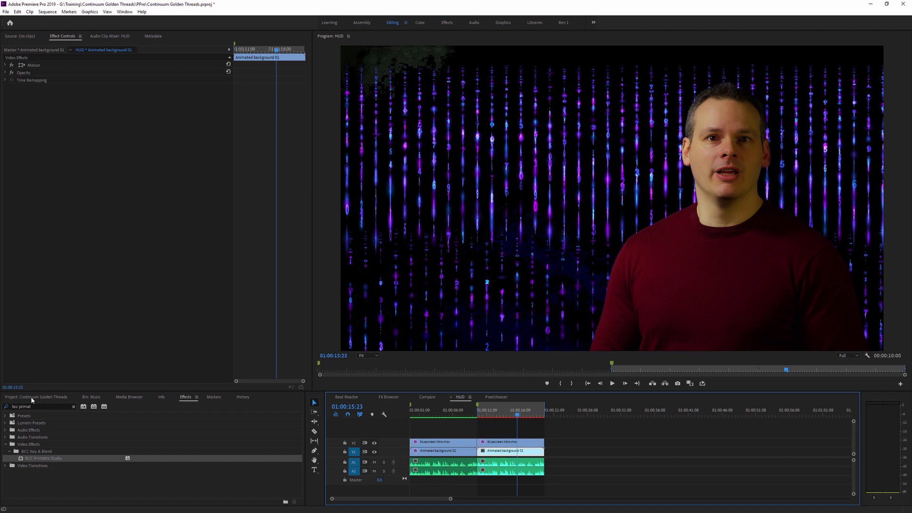
pyautogui.doubleClick(20, 407)
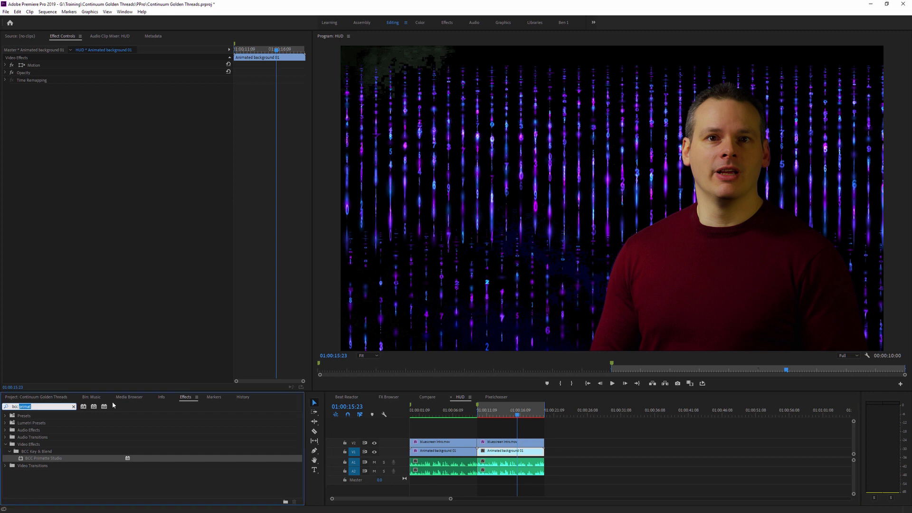
pyautogui.write('direc')
pyautogui.doubleClick(43, 458)
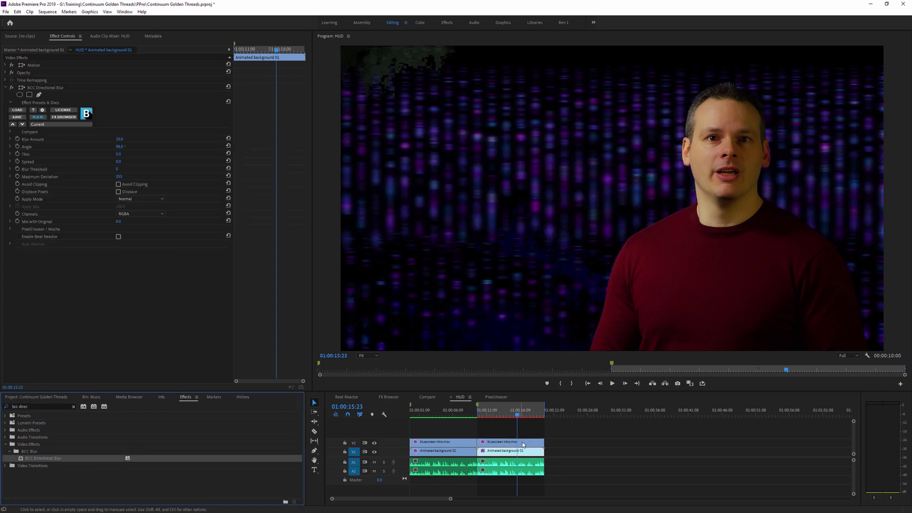
# Angle the directional blur diagonally via its HUD, shorten the streaks, and set Apply Mode to Screen.
pyautogui.click(46, 93)
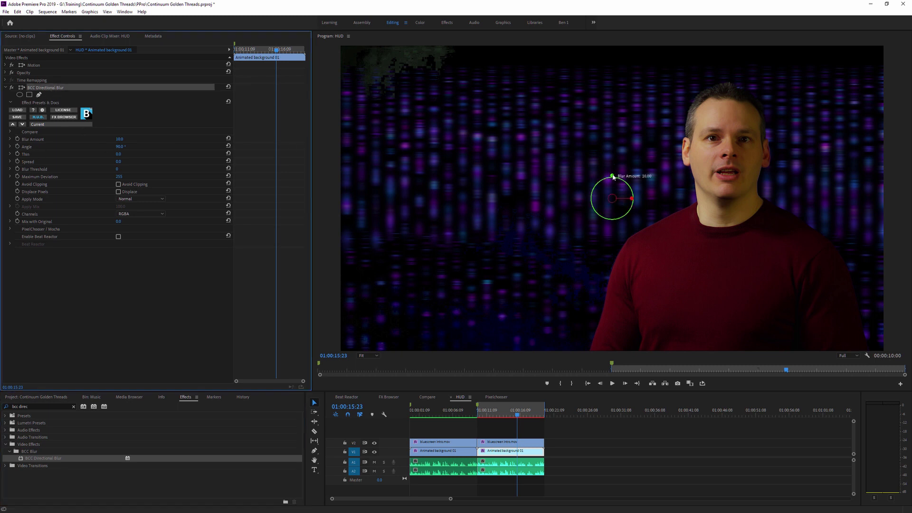
pyautogui.moveTo(612, 176); pyautogui.dragTo(613, 162)
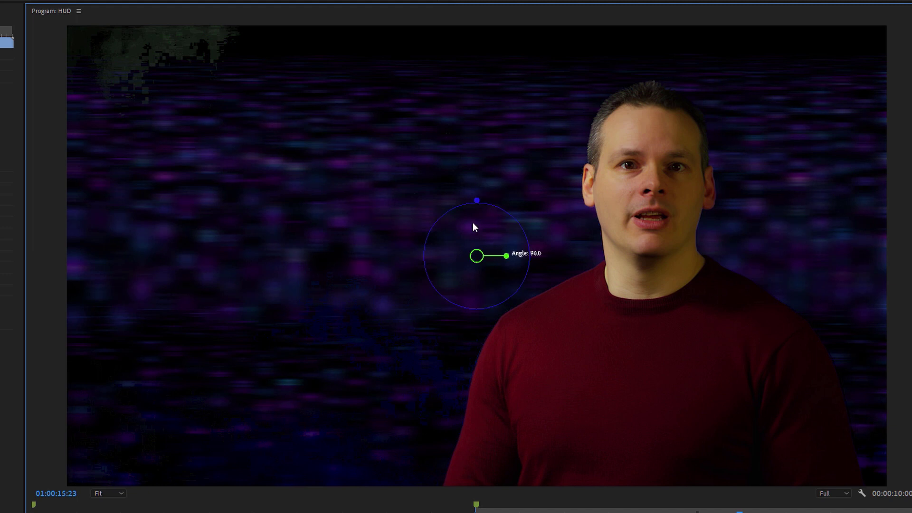
pyautogui.moveTo(507, 256); pyautogui.dragTo(452, 240)
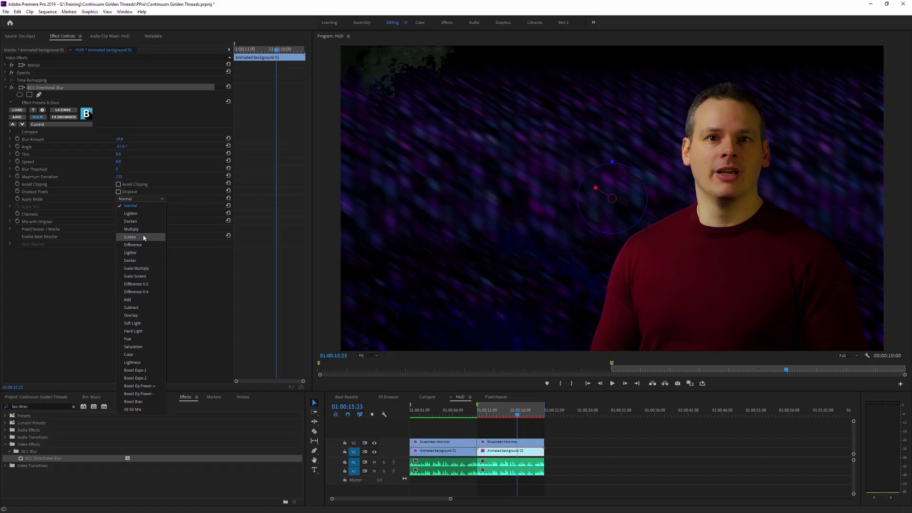
pyautogui.click(151, 238)
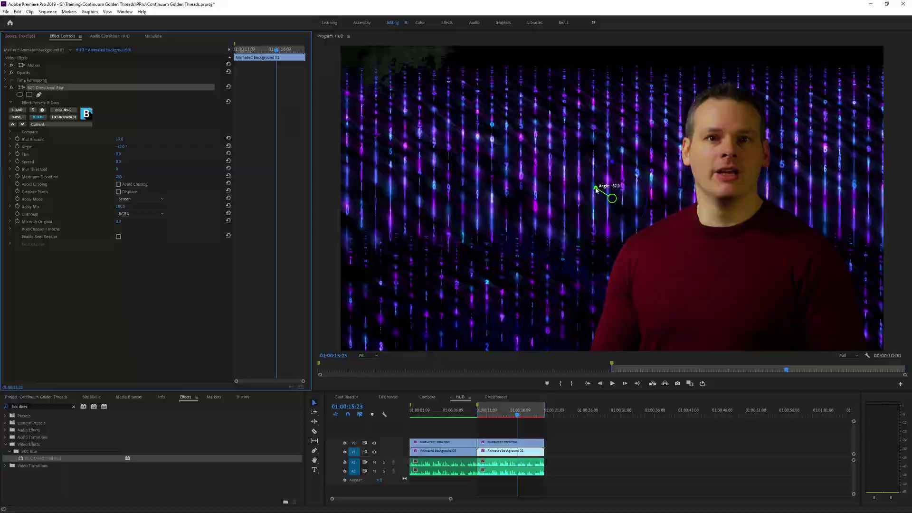
pyautogui.moveTo(596, 189); pyautogui.dragTo(621, 175)
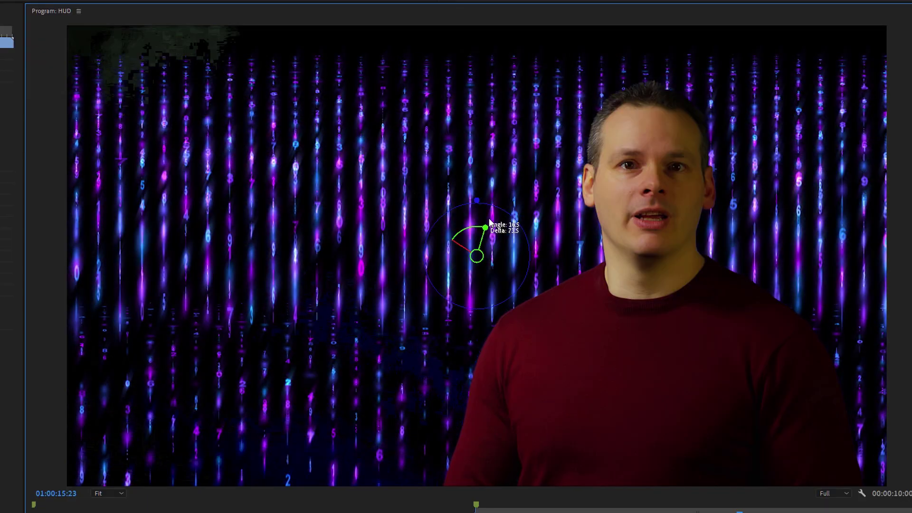
pyautogui.moveTo(490, 221); pyautogui.dragTo(454, 233)
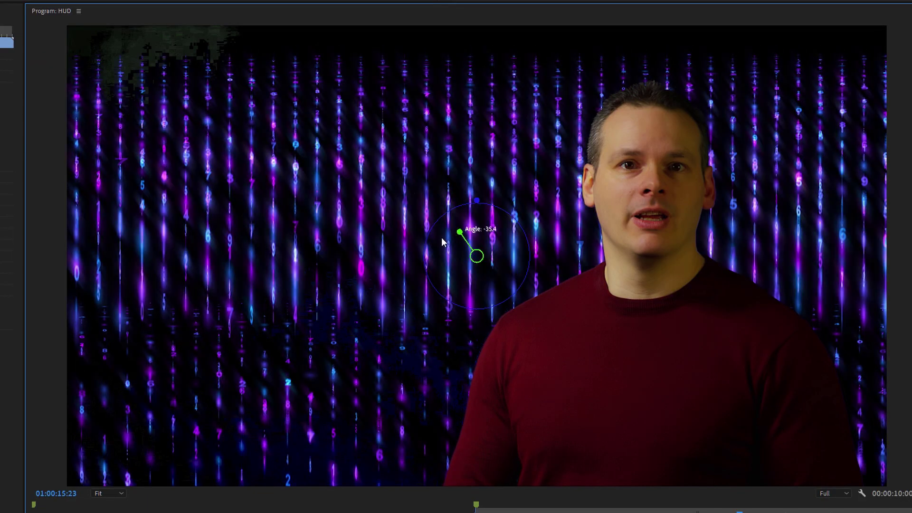
pyautogui.moveTo(442, 242); pyautogui.dragTo(451, 243)
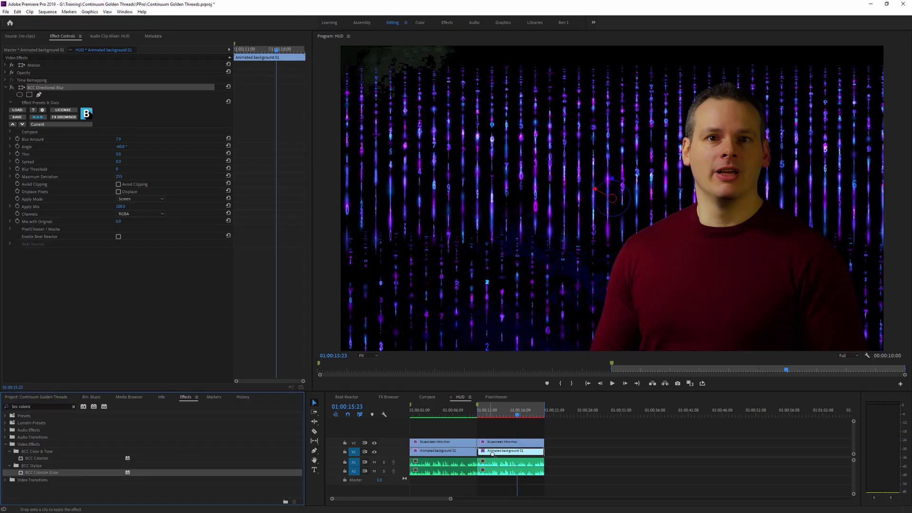
# Apply BCC Colorize Glow to the background, raising intensity, widening blur, and rotating hue toward cyan.
pyautogui.click(501, 456)
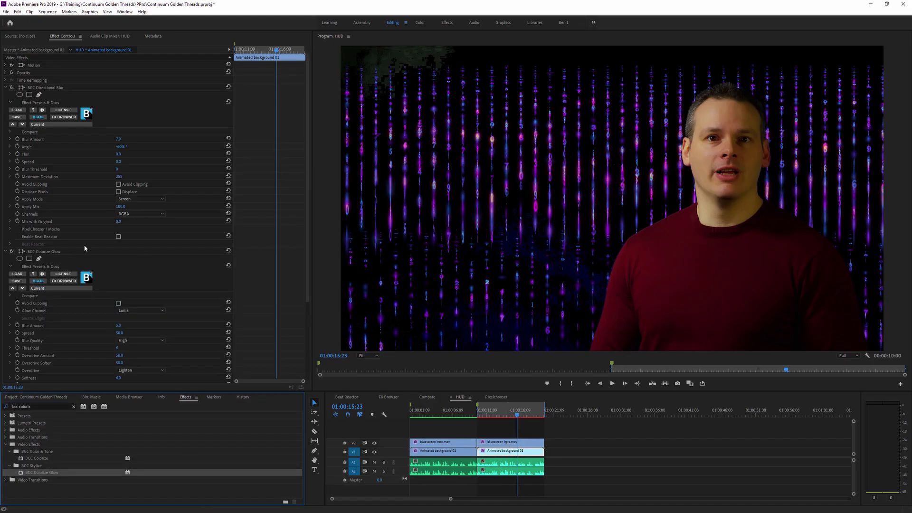
pyautogui.click(45, 251)
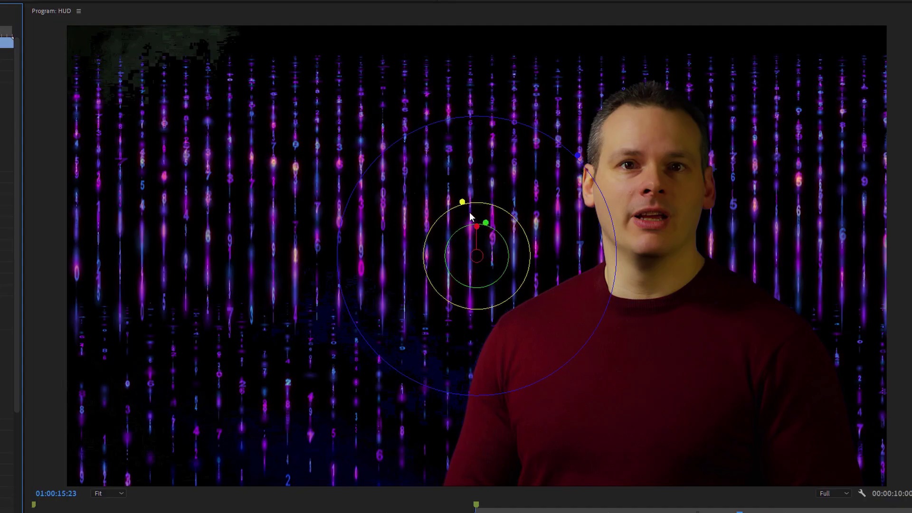
pyautogui.moveTo(461, 203); pyautogui.dragTo(453, 185)
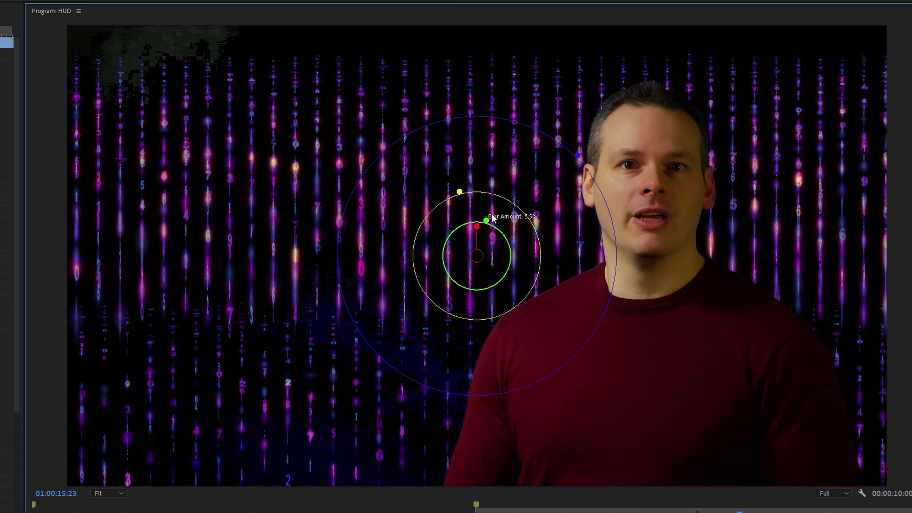
pyautogui.moveTo(492, 218); pyautogui.dragTo(490, 209)
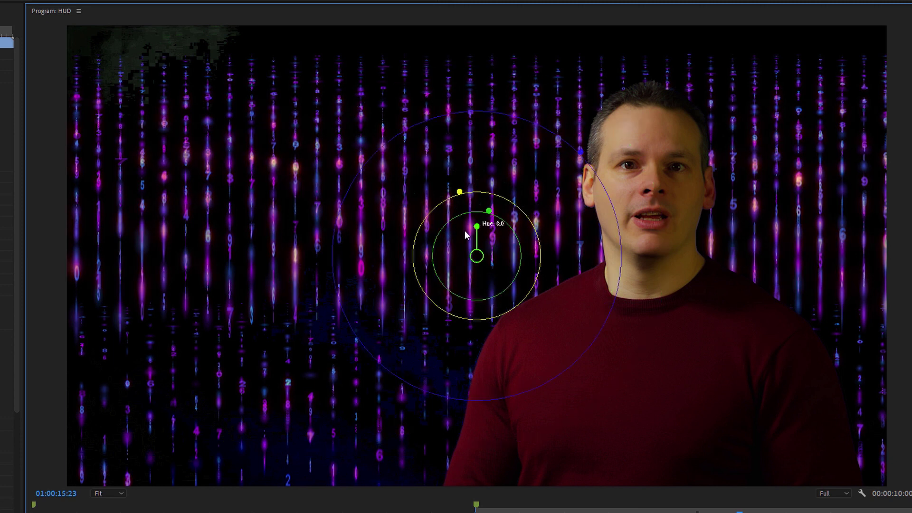
pyautogui.moveTo(477, 226)
pyautogui.mouseDown()
pyautogui.moveTo(449, 244)
pyautogui.moveTo(446, 274)
pyautogui.mouseUp()
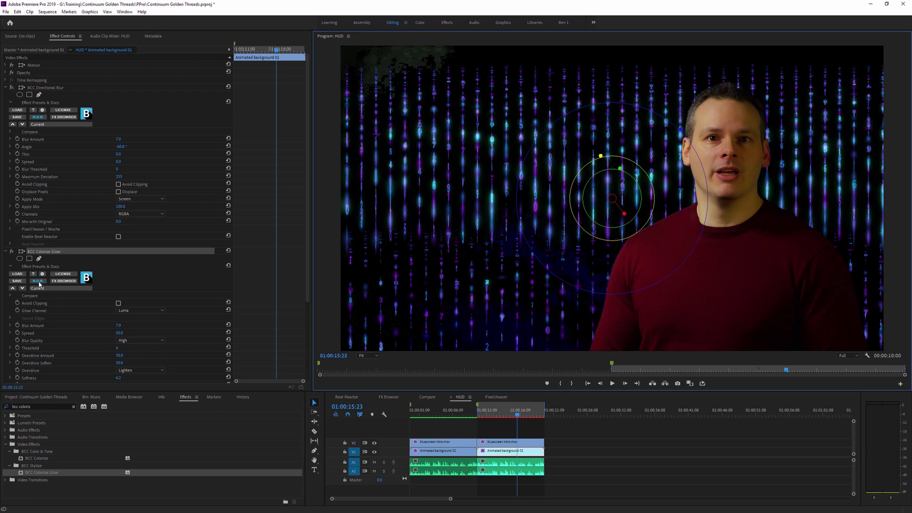
# Hide the H.U.D., return the playhead to 01:00:14:07, render previews, and play the composite.
pyautogui.click(40, 281)
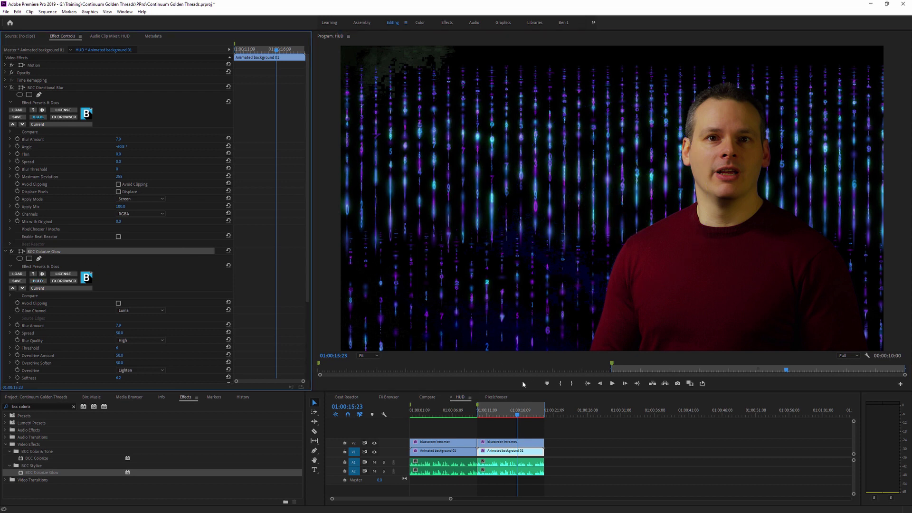
pyautogui.moveTo(498, 415); pyautogui.dragTo(517, 415)
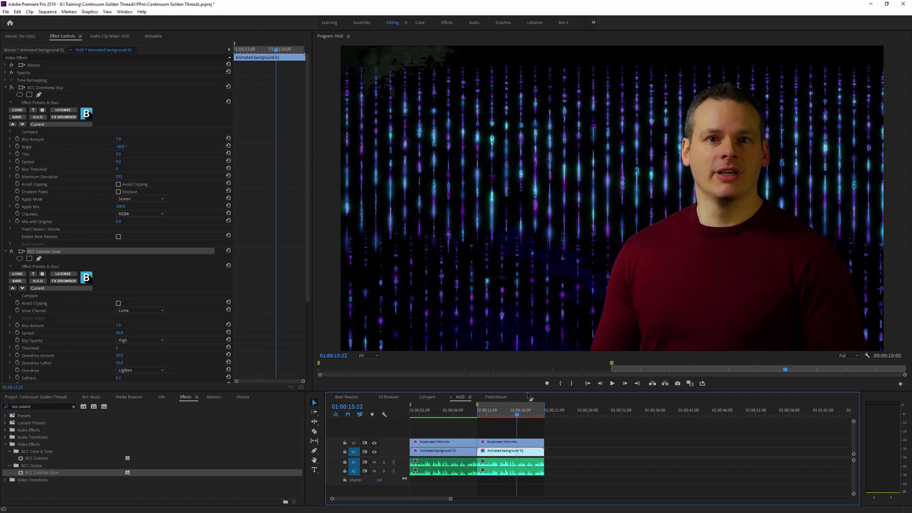
pyautogui.press('Return')
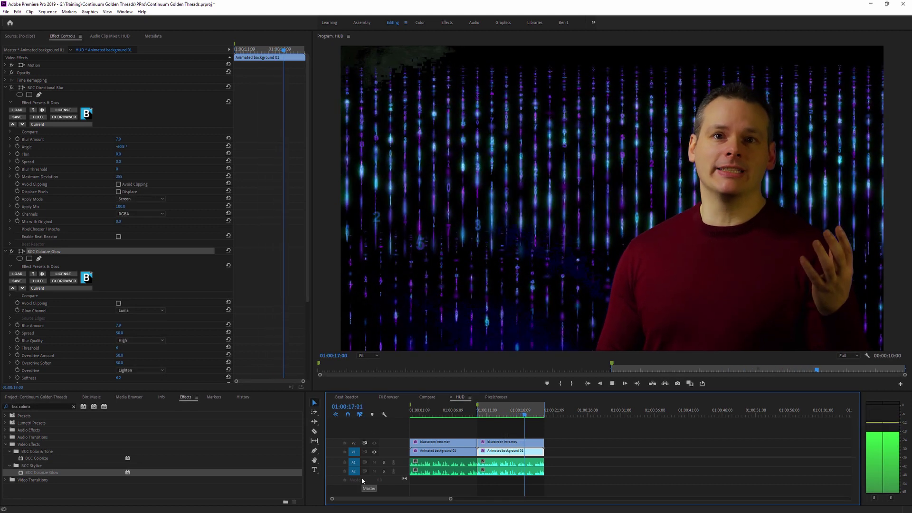
pyautogui.press('space')
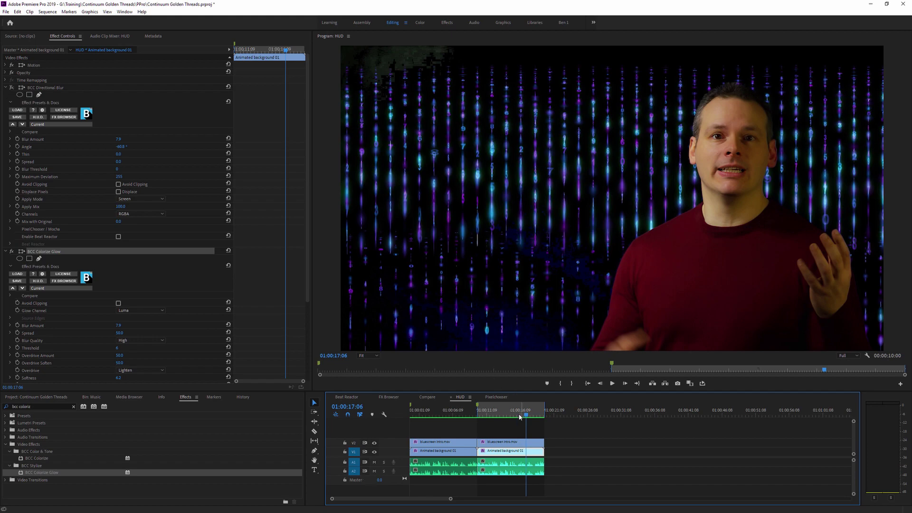